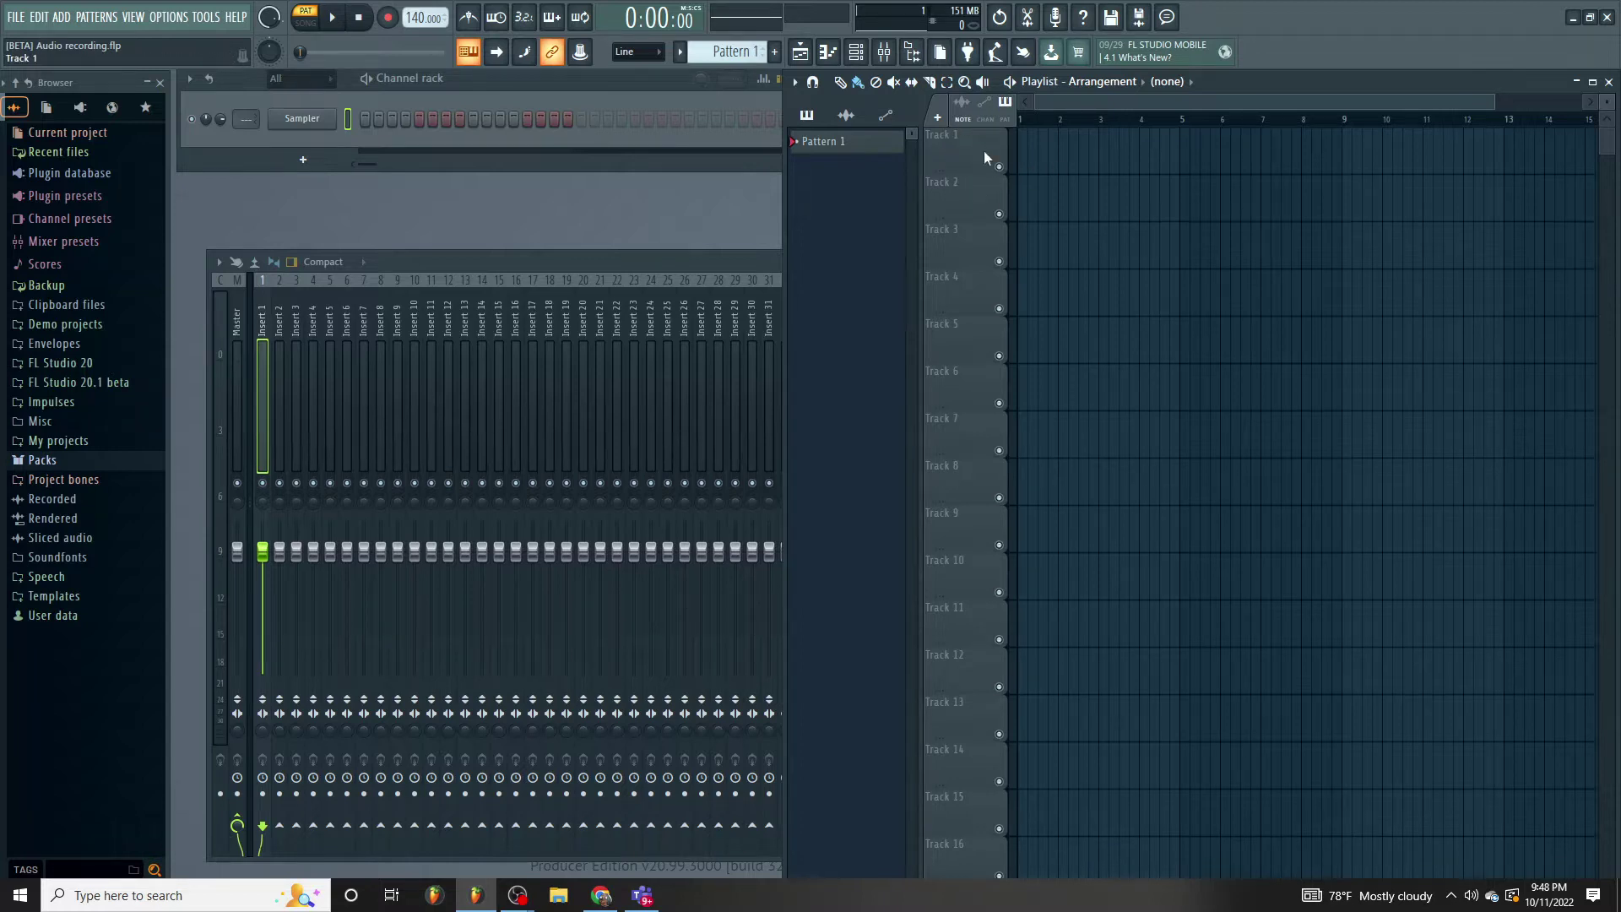
# Convert Track 1 into an audio track linked to mixer Insert 1, ready to pick its input.
pyautogui.rightClick(969, 131)
pyautogui.moveTo(986, 243)
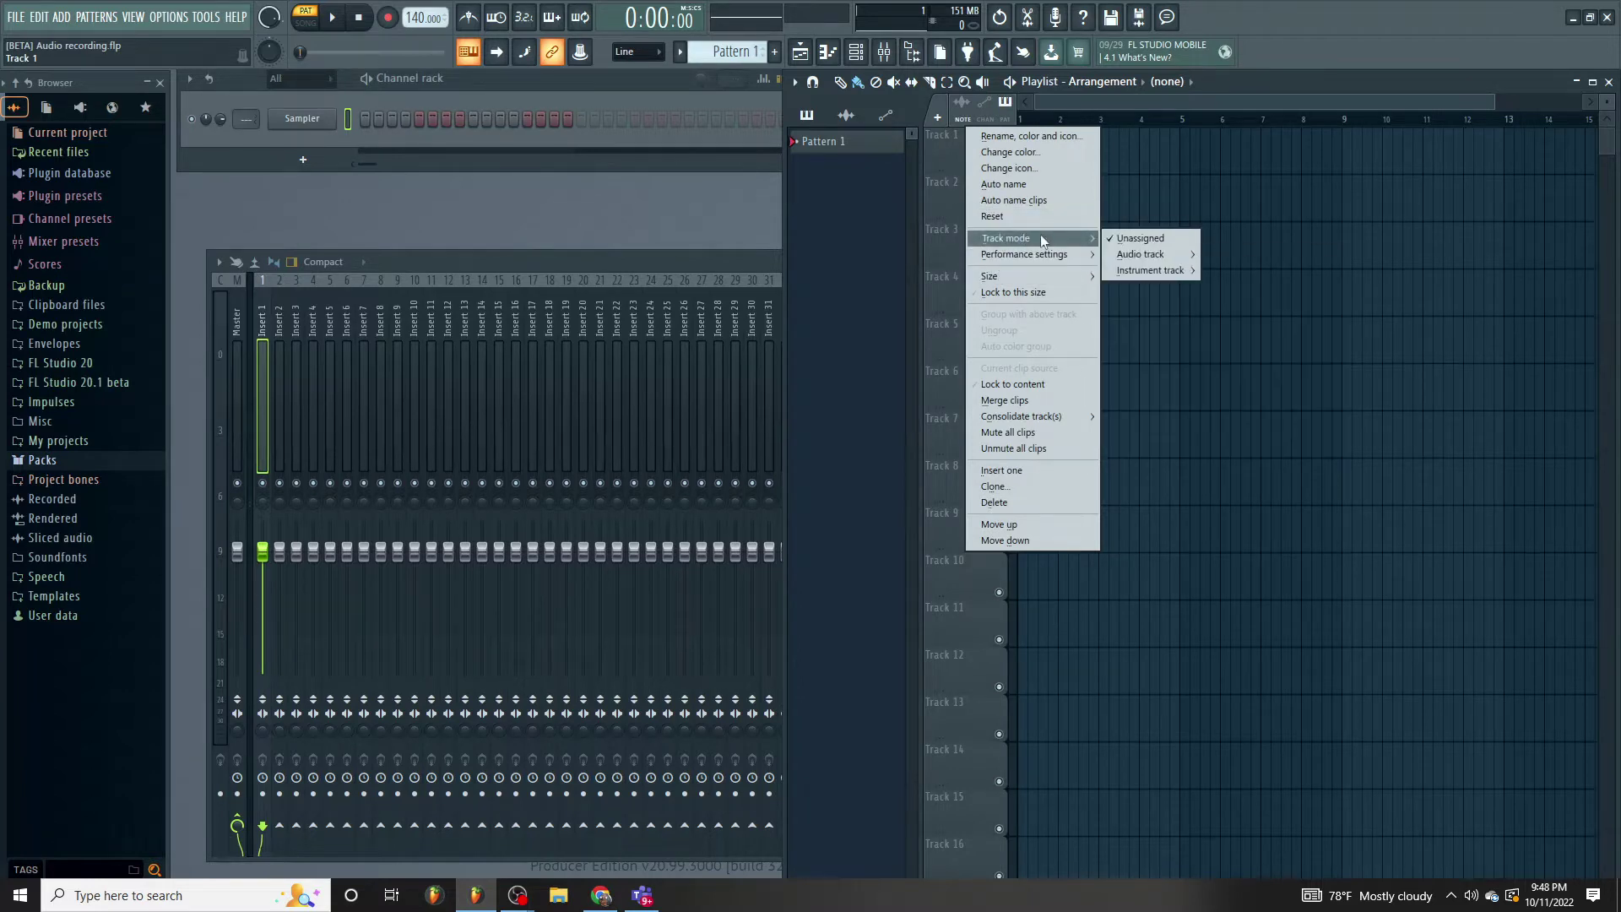
pyautogui.moveTo(1164, 259)
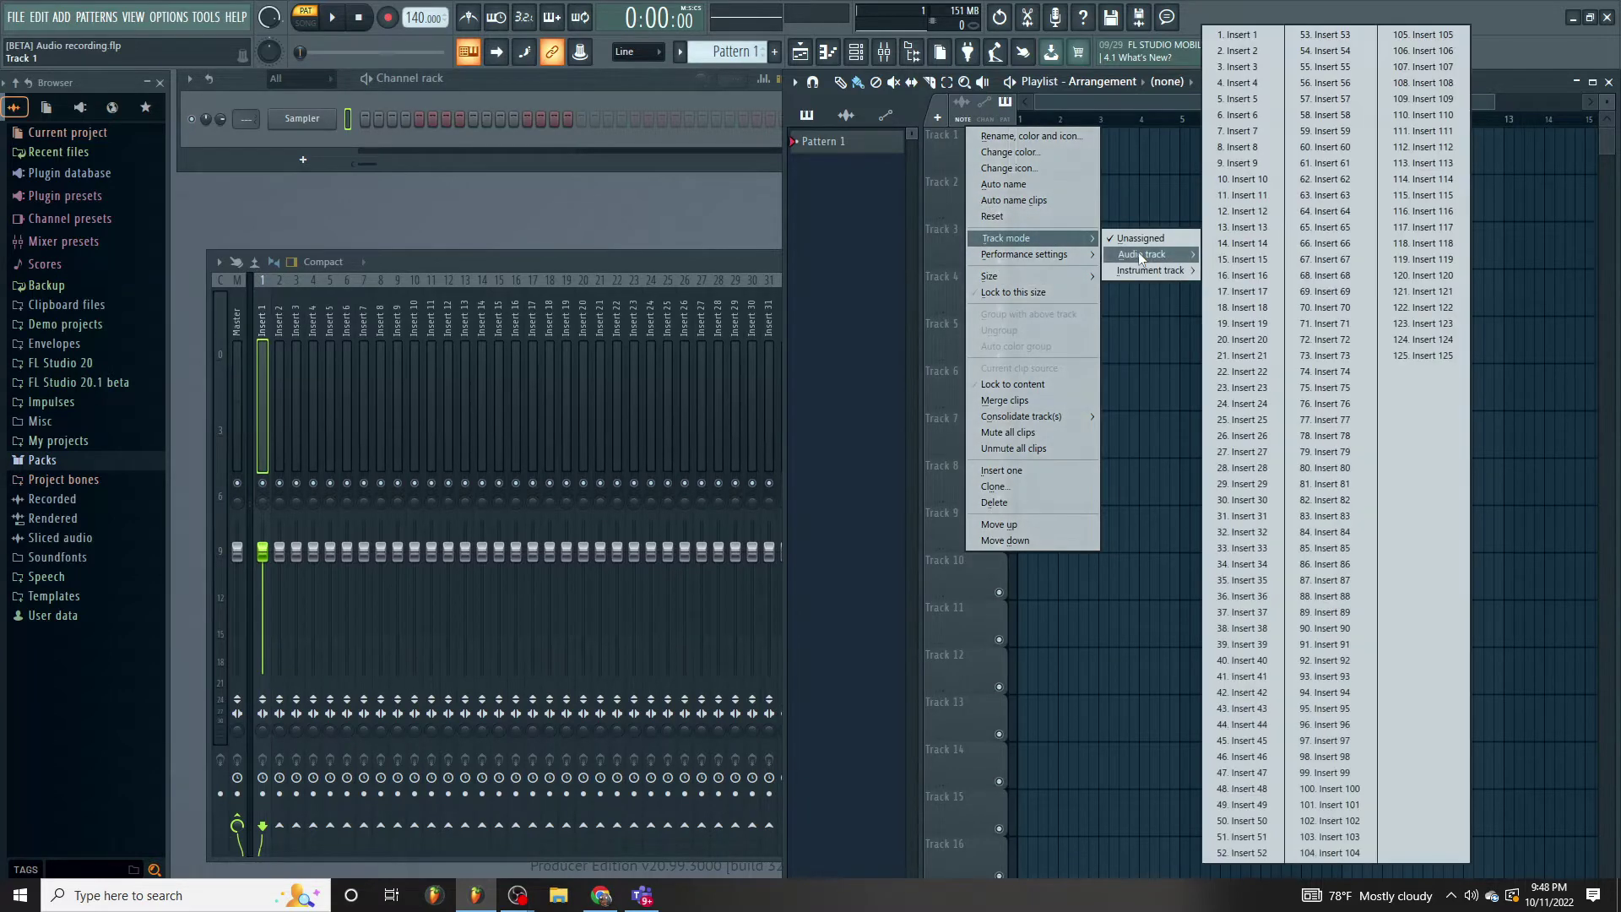
pyautogui.click(1227, 39)
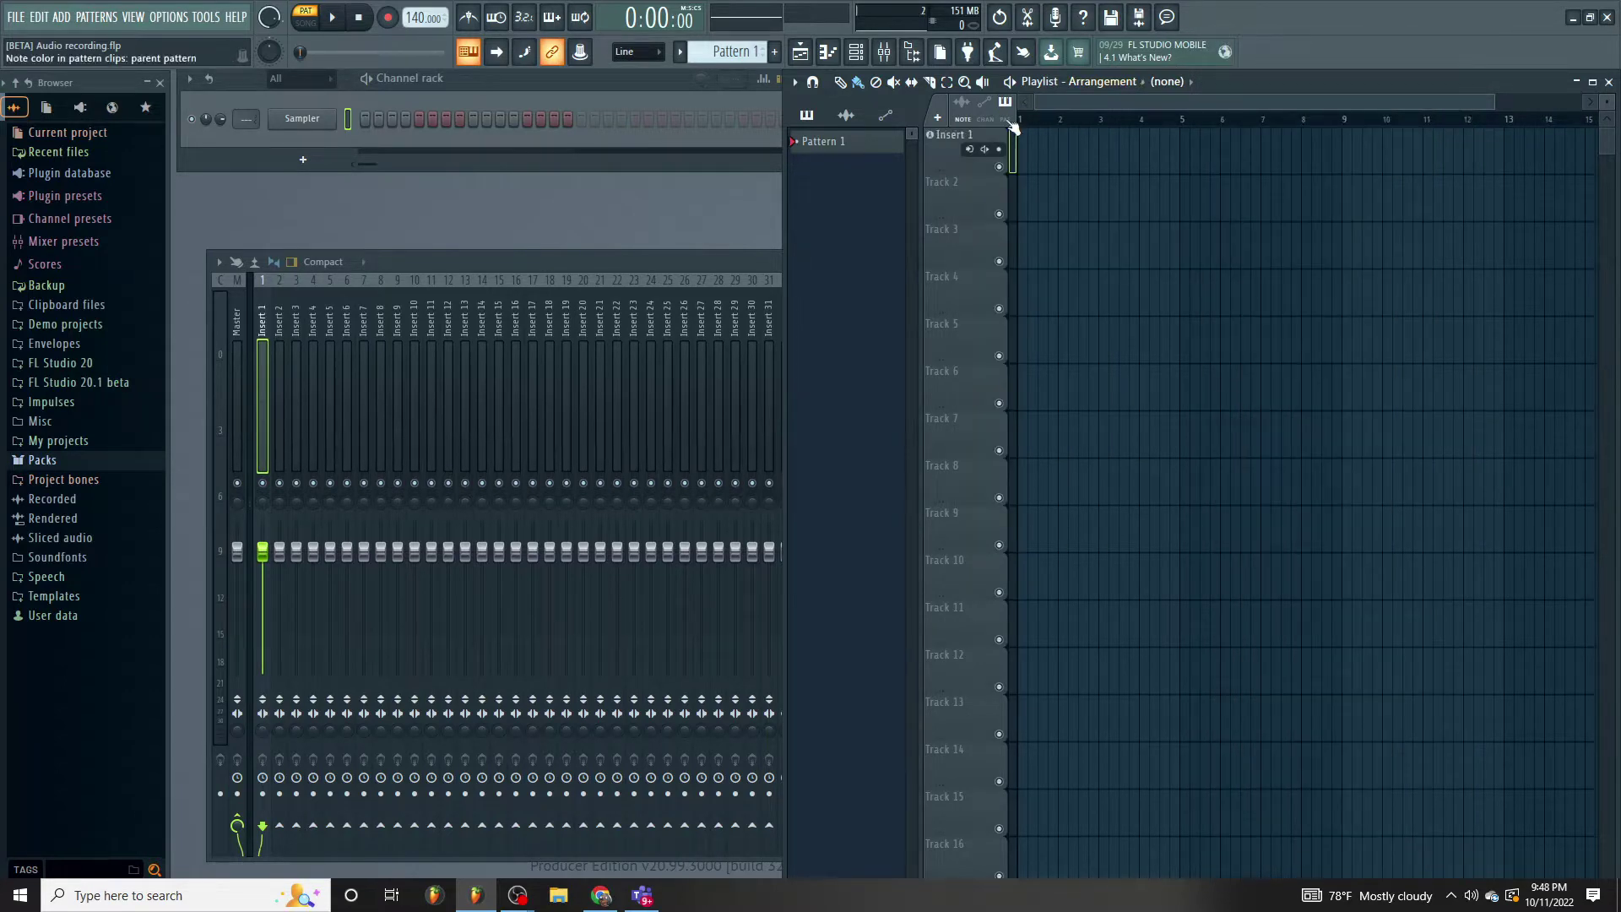
pyautogui.click(971, 152)
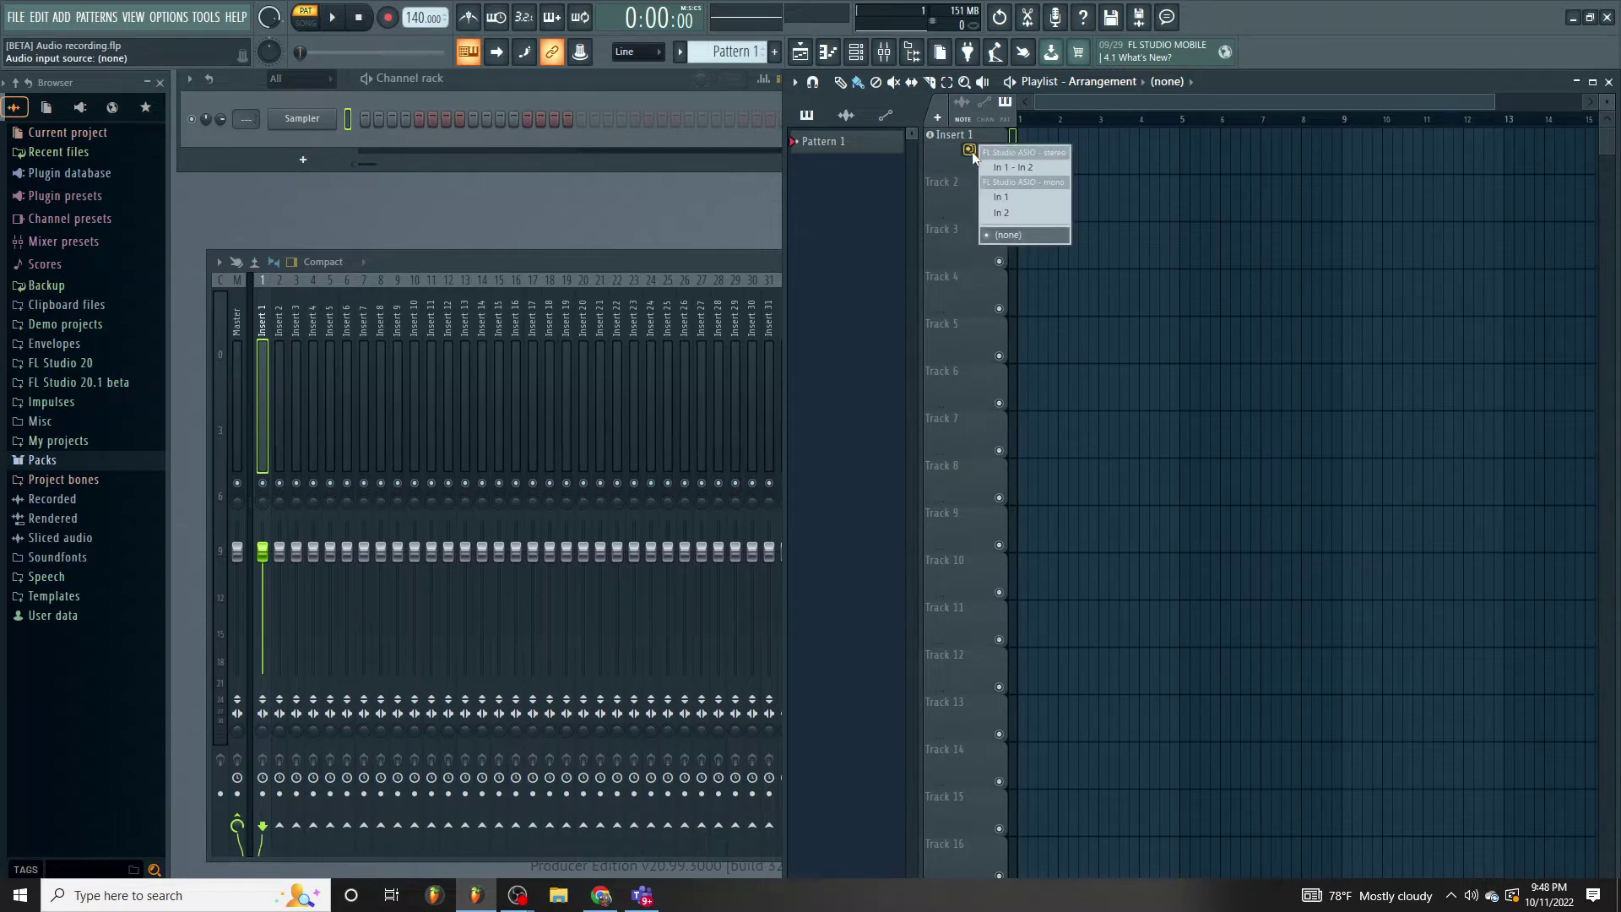
# Set the Insert 1 track's input to In 2 with external input monitoring Off.
pyautogui.click(1014, 211)
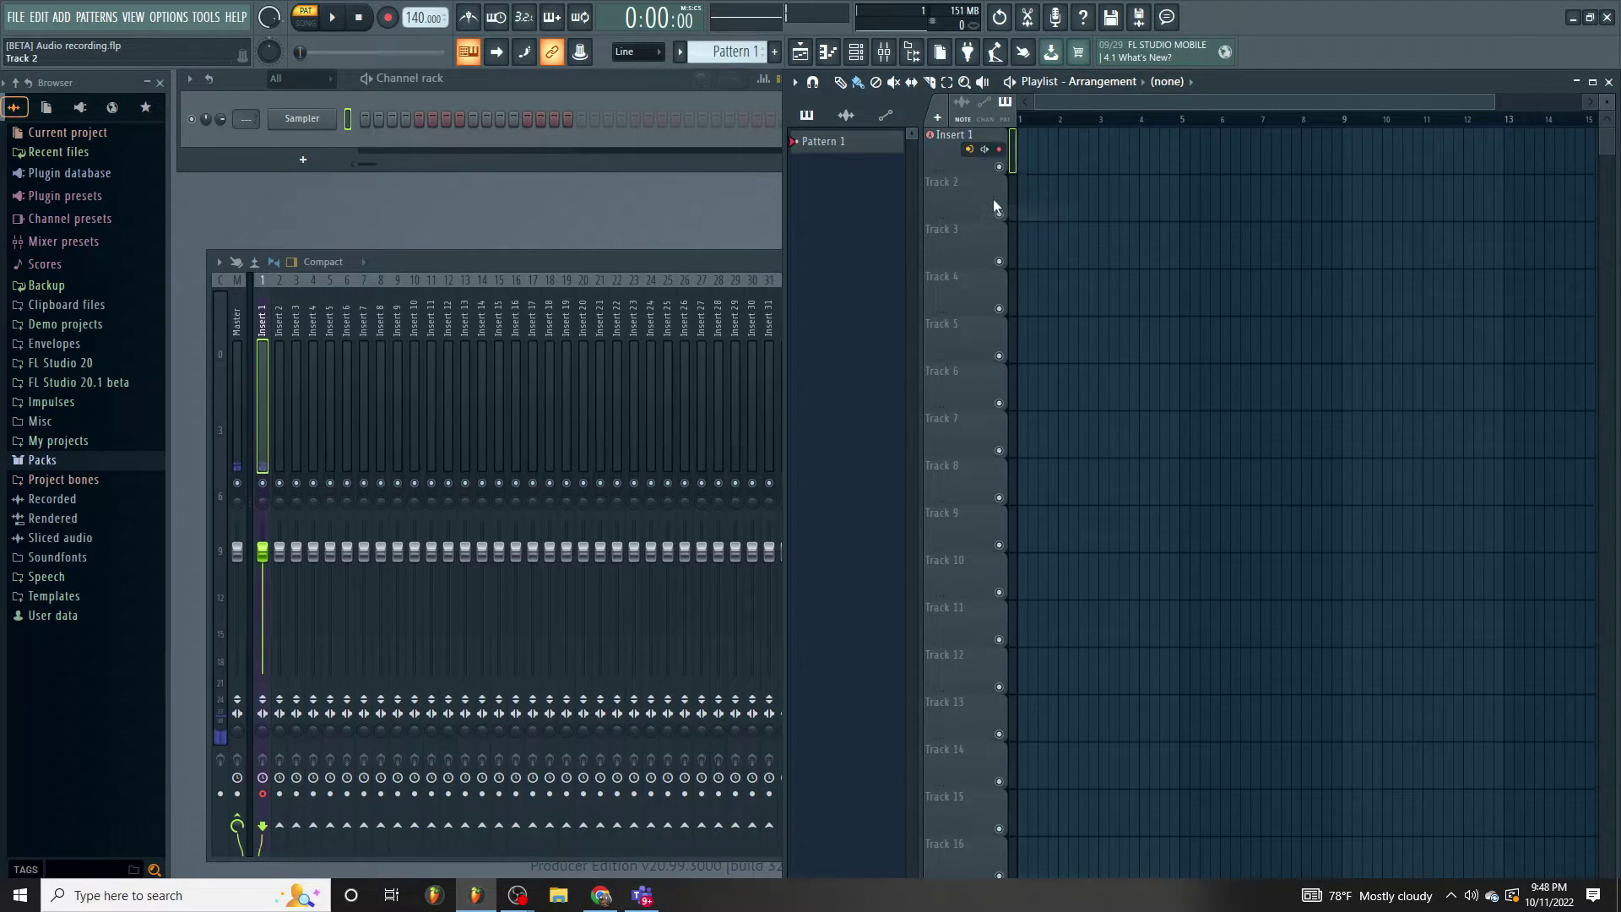
pyautogui.rightClick(988, 152)
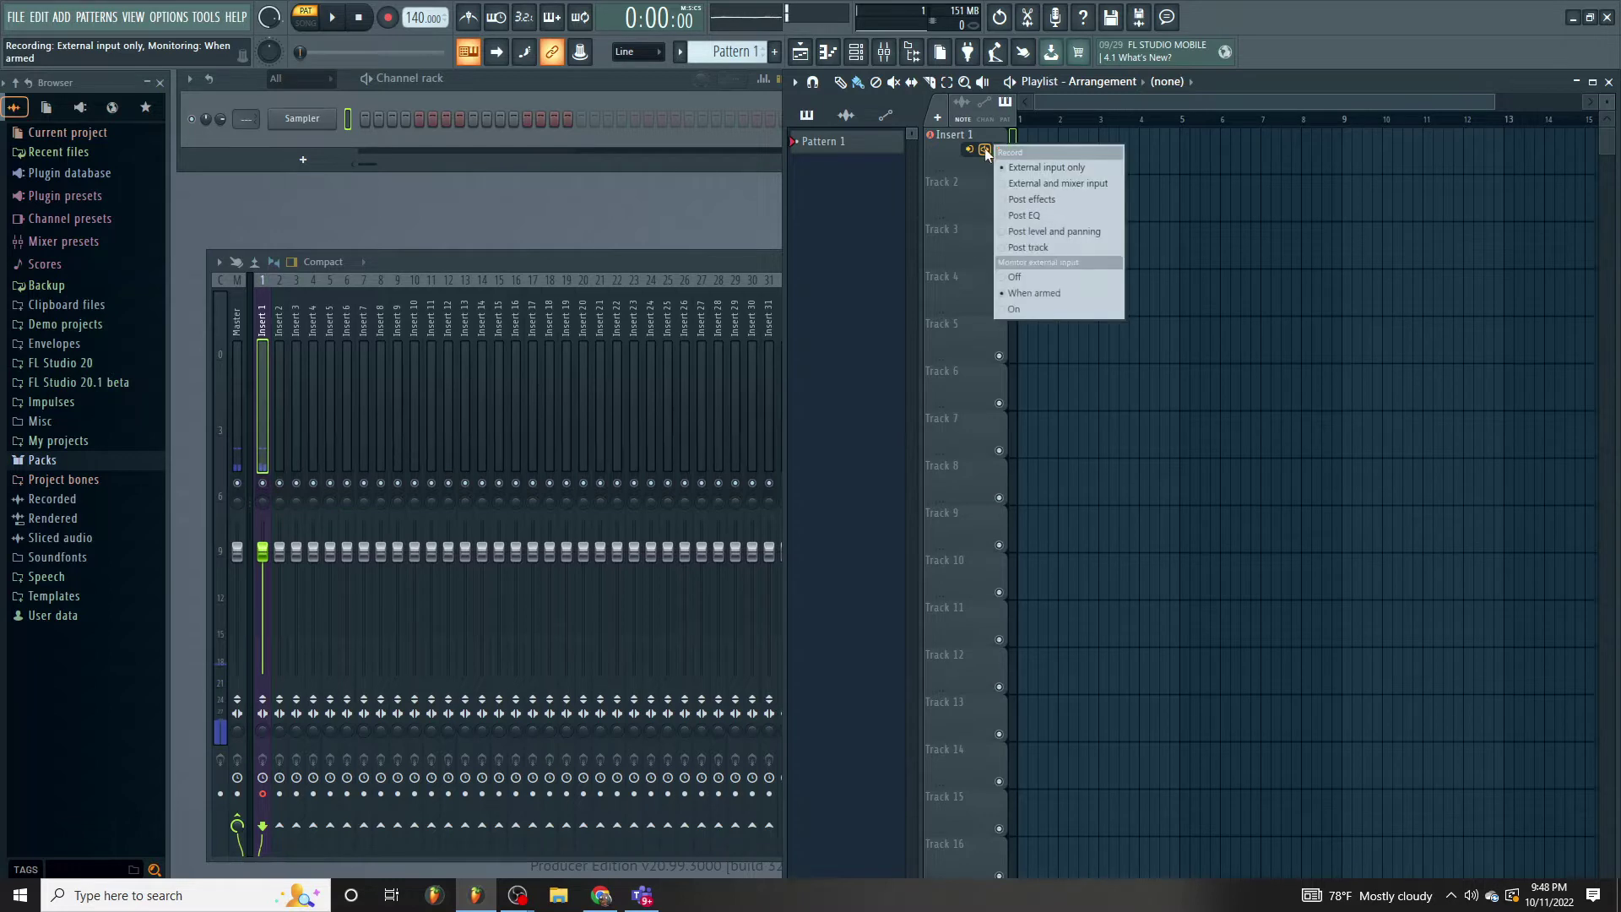
pyautogui.click(1022, 277)
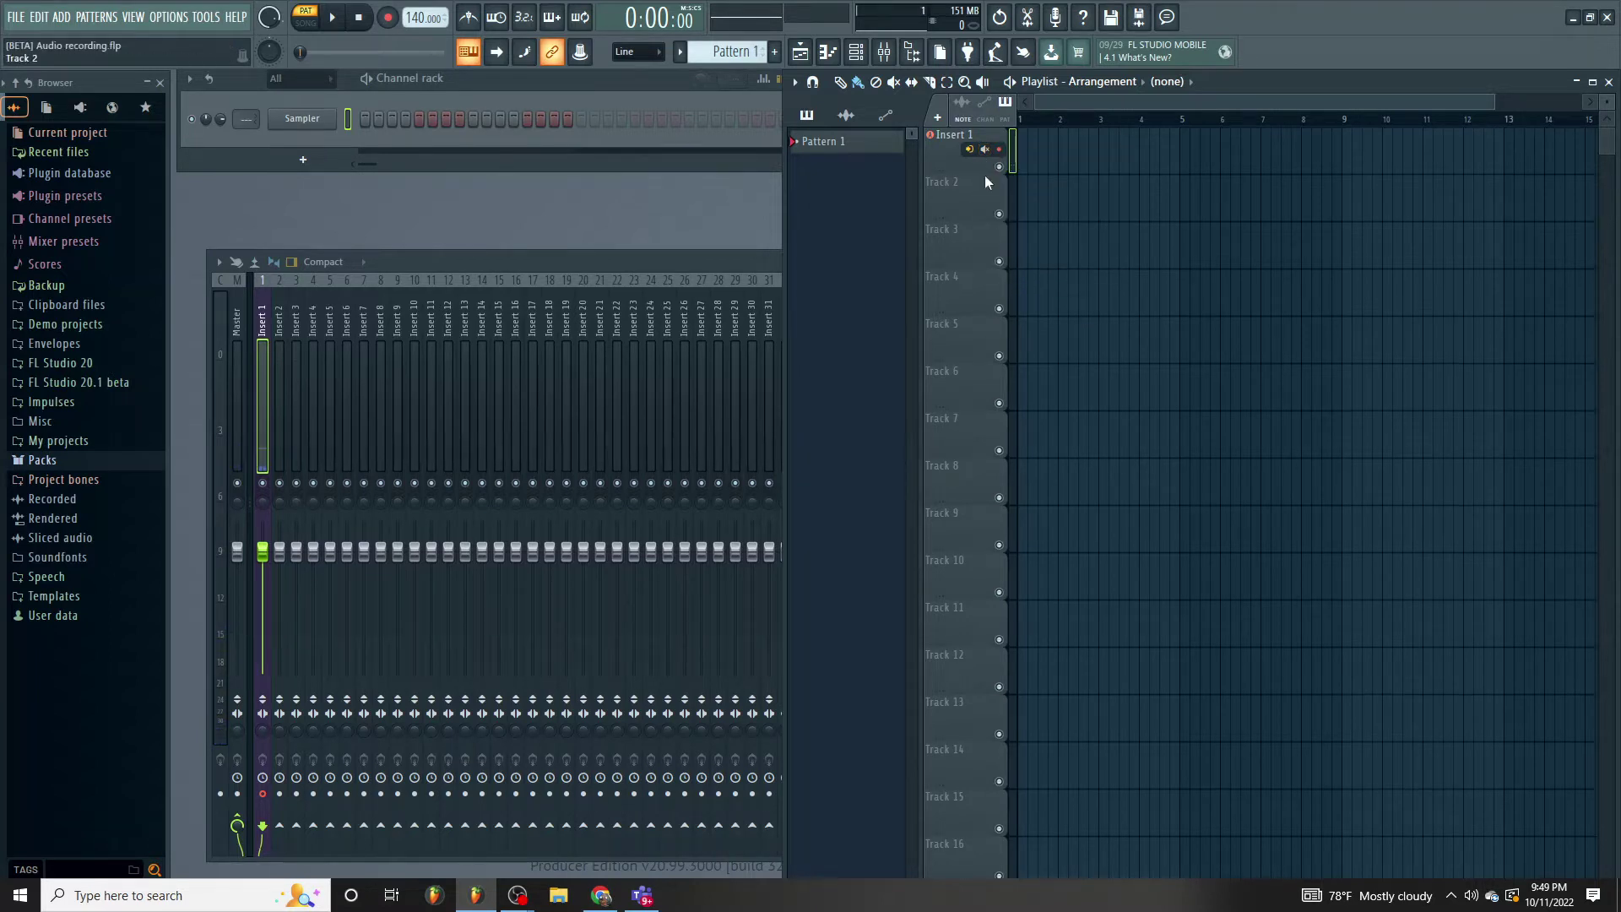
pyautogui.click(985, 149)
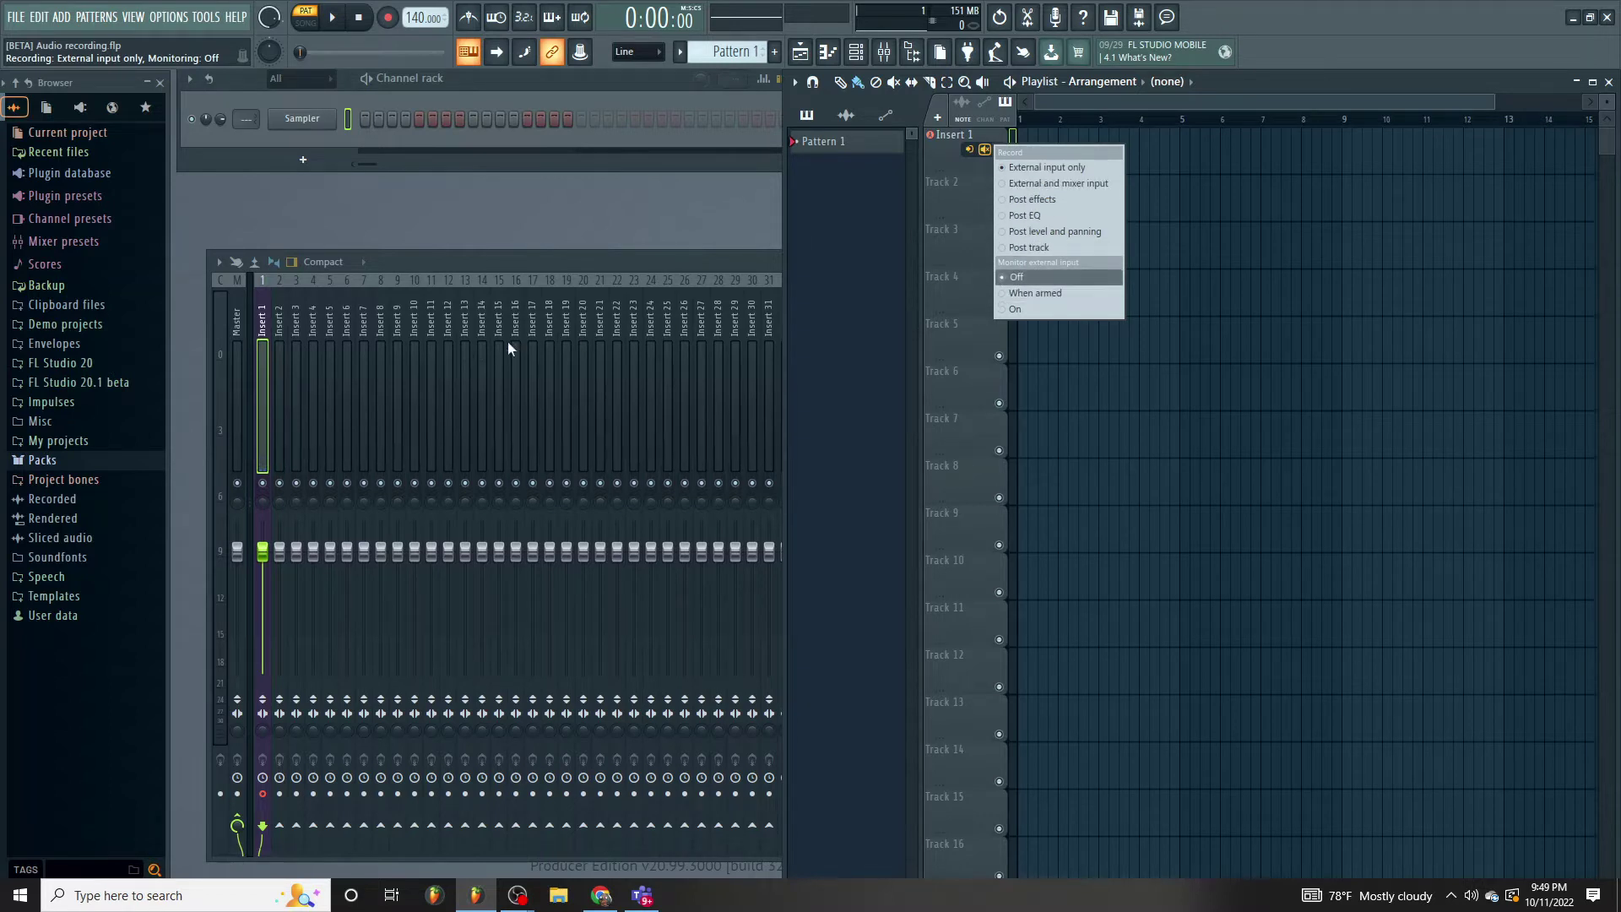
# Close the monitoring options and re-arm the Insert 1 track for recording.
pyautogui.click(927, 161)
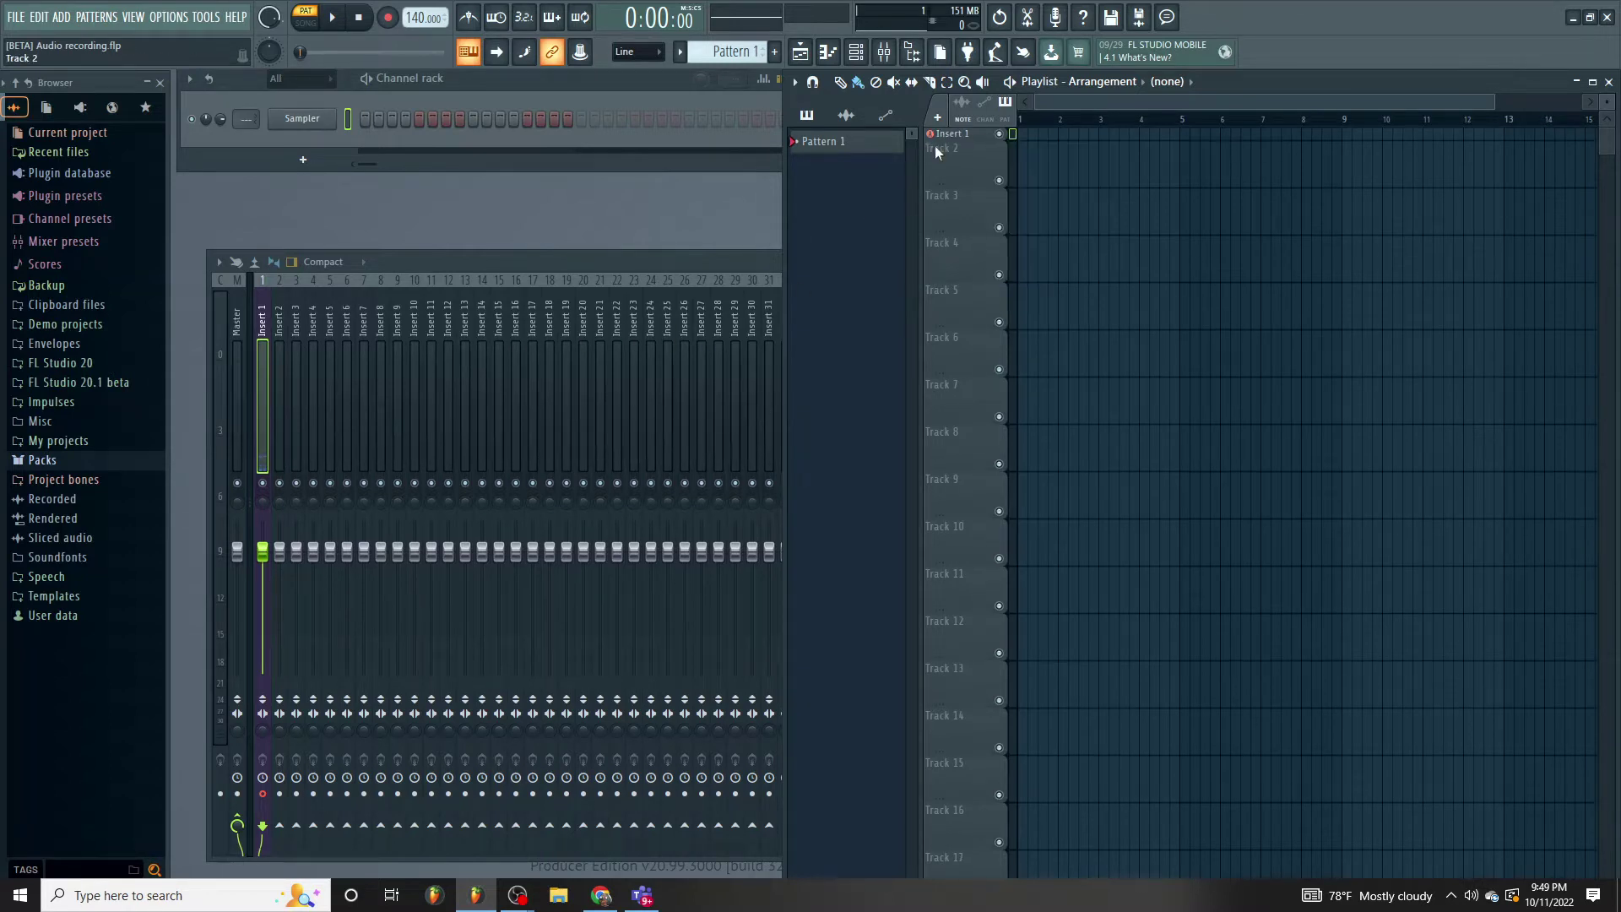
pyautogui.moveTo(948, 147)
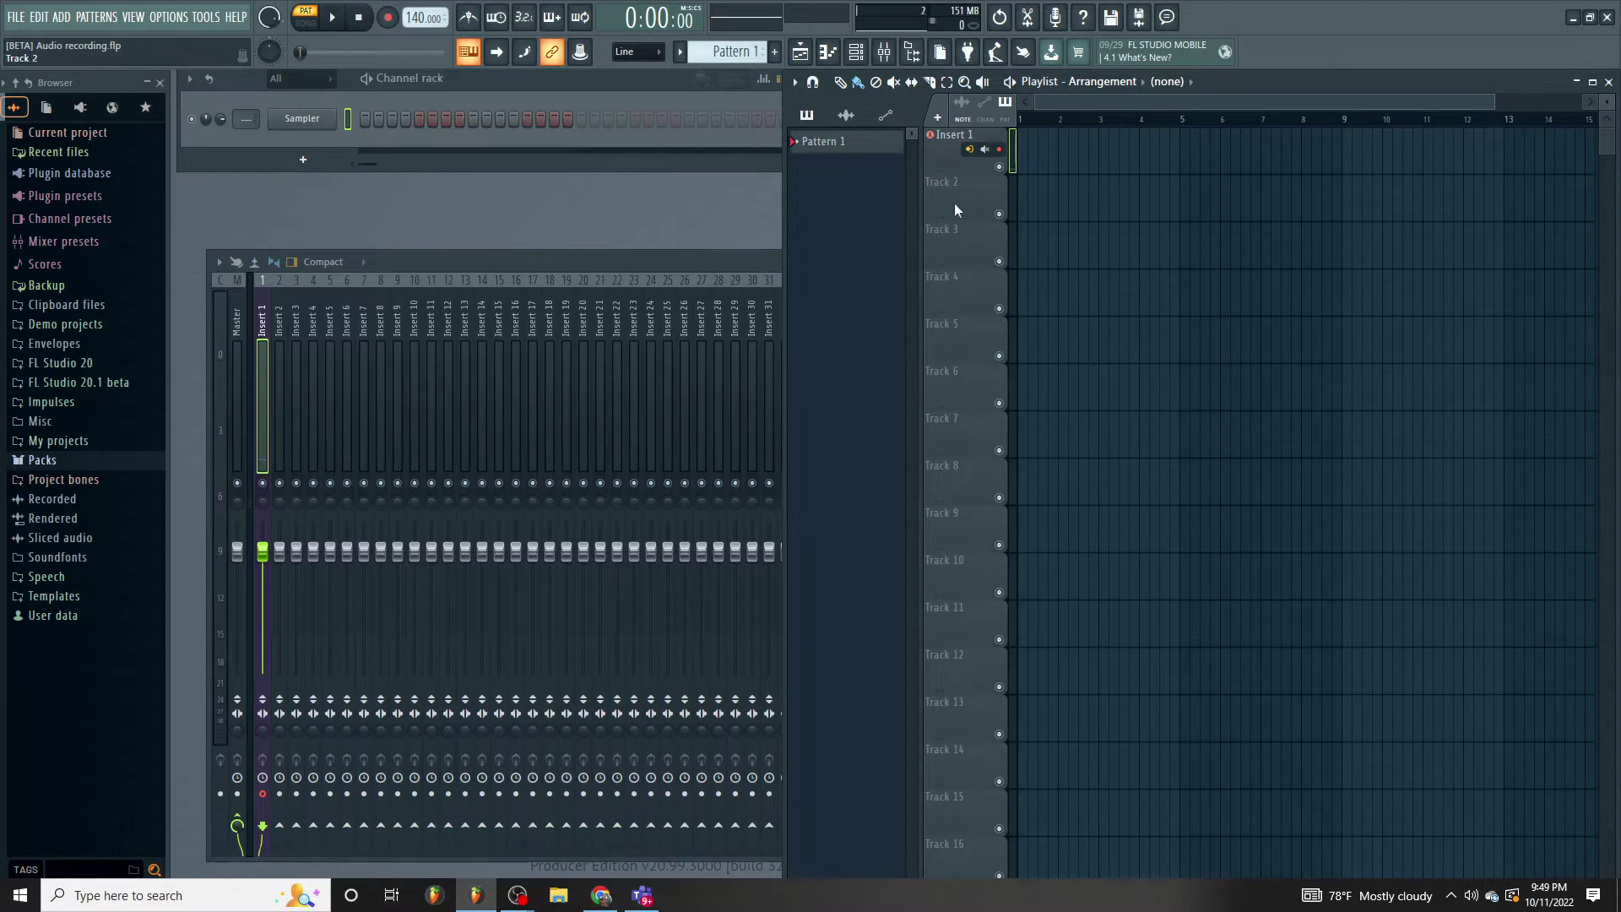
pyautogui.click(999, 148)
pyautogui.click(999, 149)
# Switch to SONG mode and record a vocal take onto the Insert 1 track.
pyautogui.click(328, 23)
pyautogui.click(329, 24)
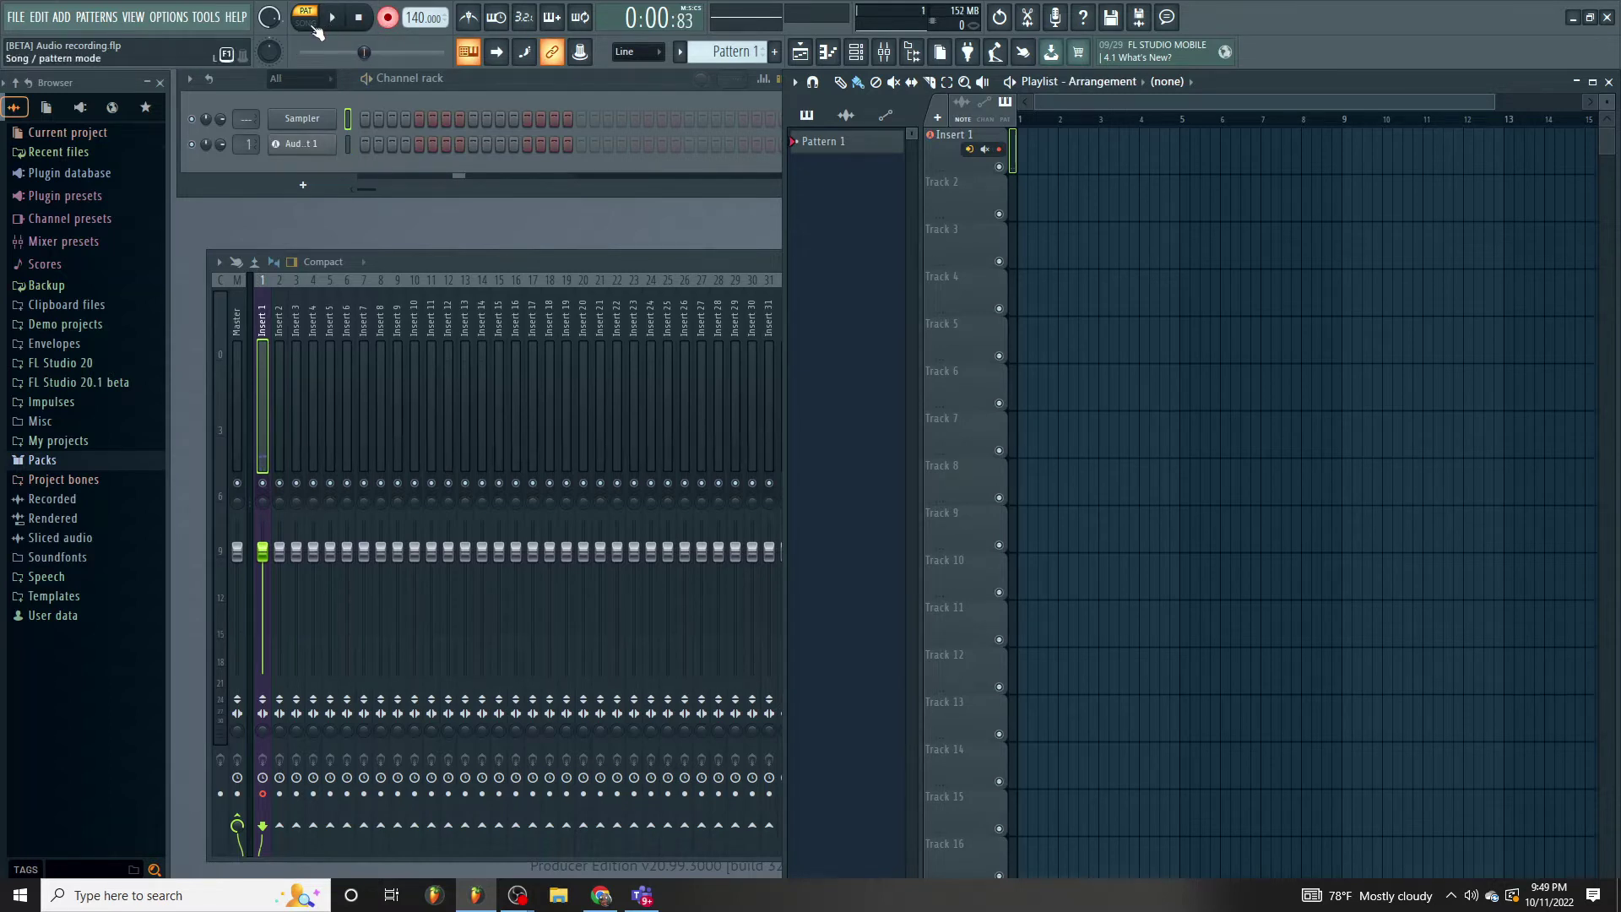
pyautogui.click(311, 24)
pyautogui.click(334, 22)
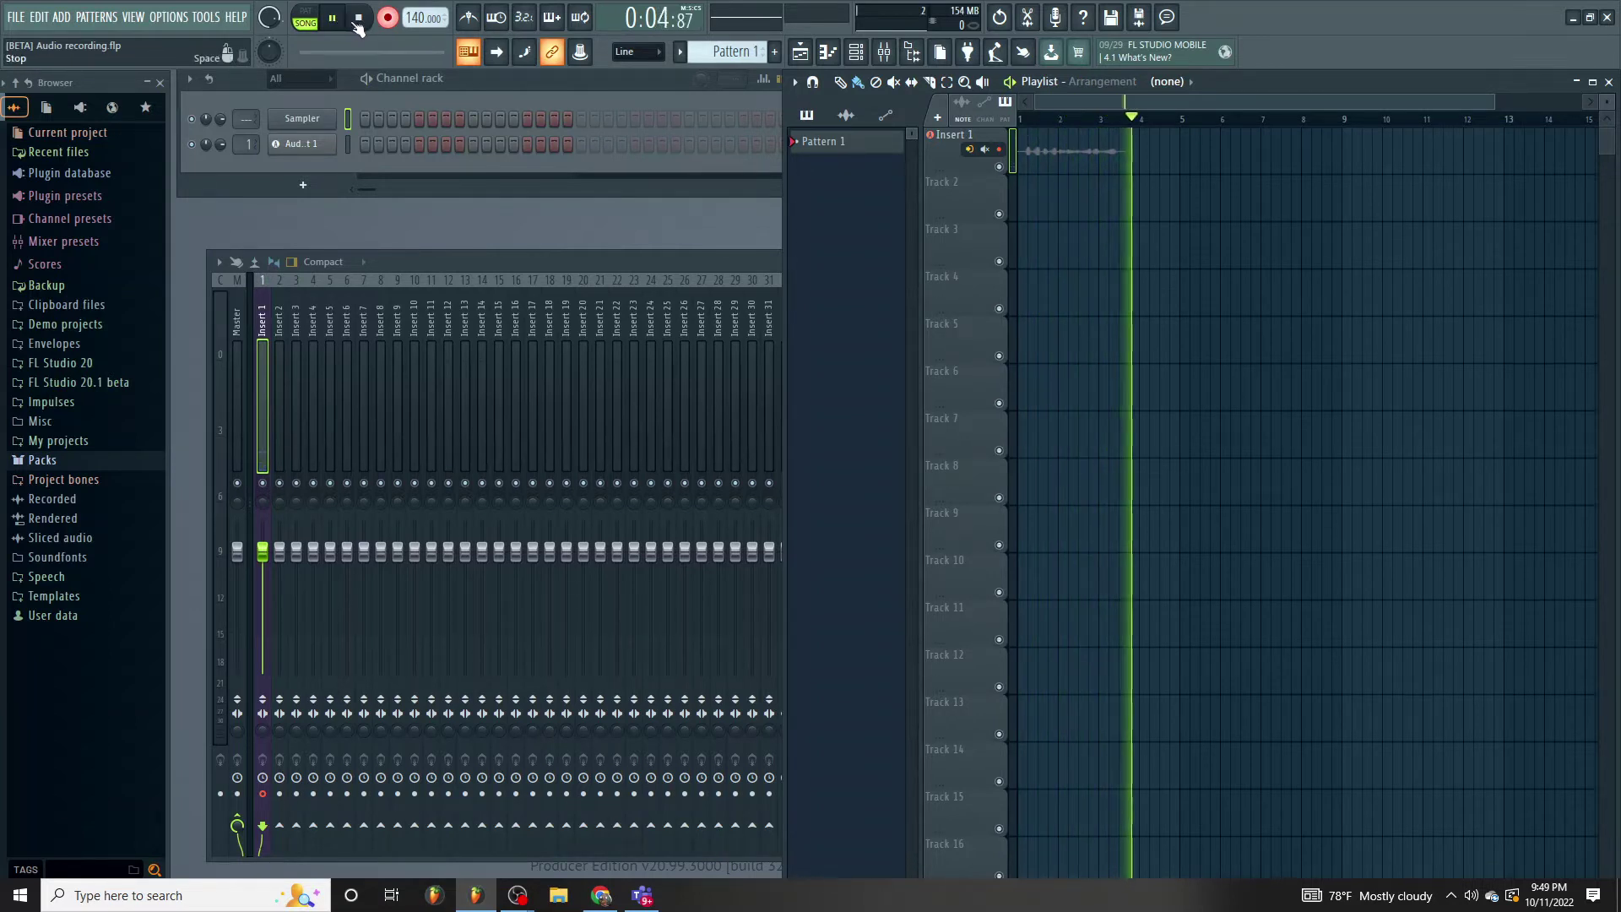
pyautogui.click(358, 18)
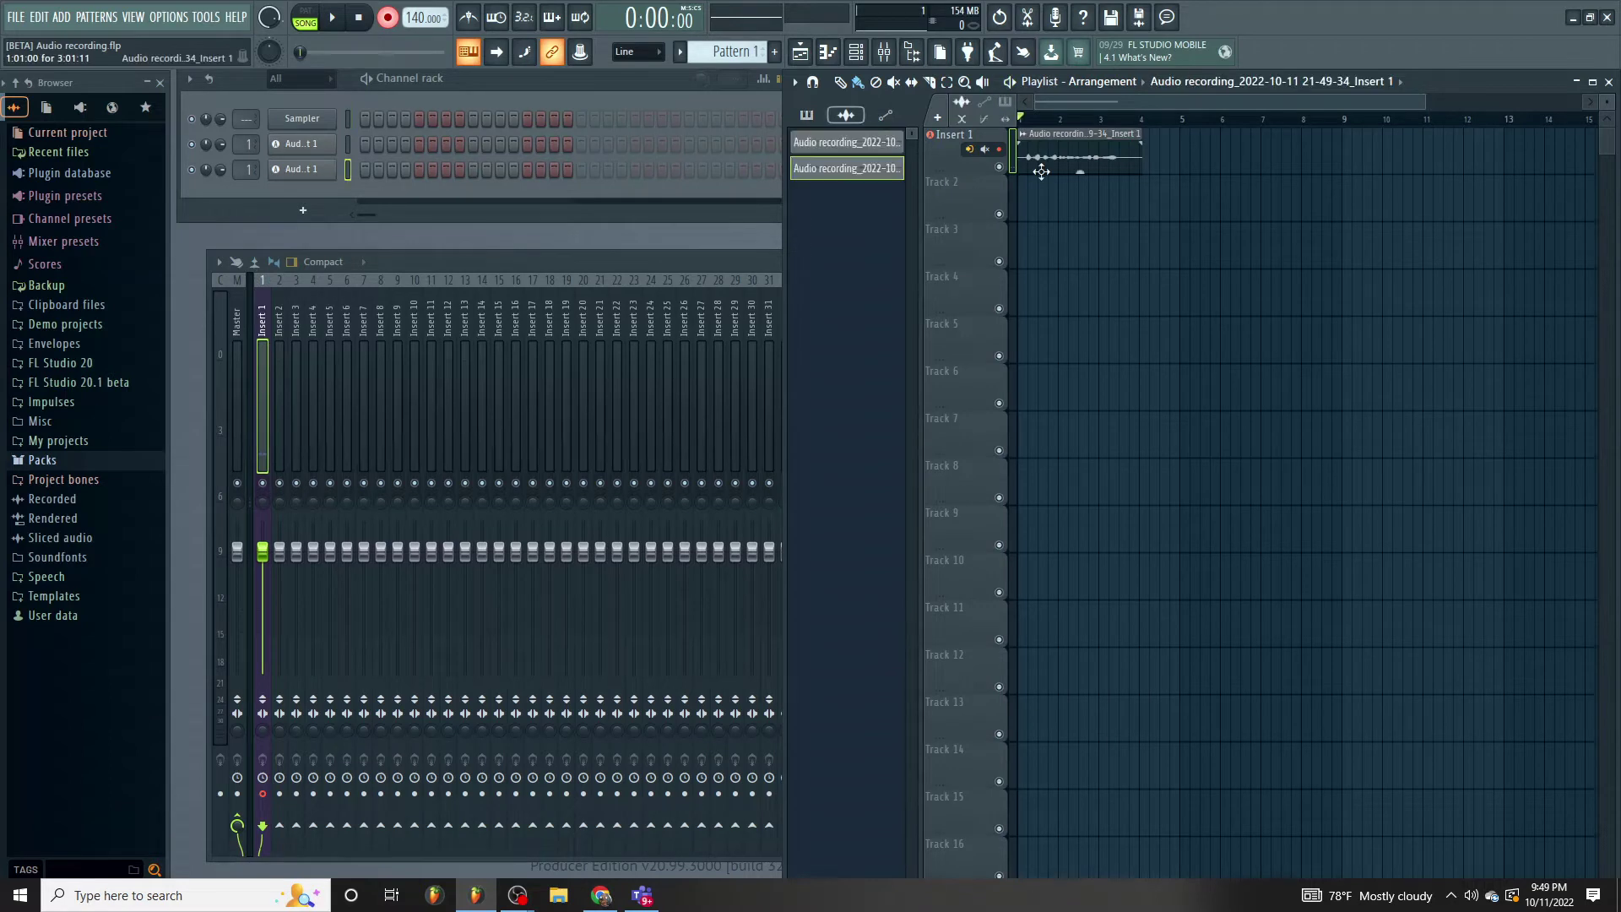
# Normalize the first take, then record a second take starting near bar 4.
pyautogui.click(439, 466)
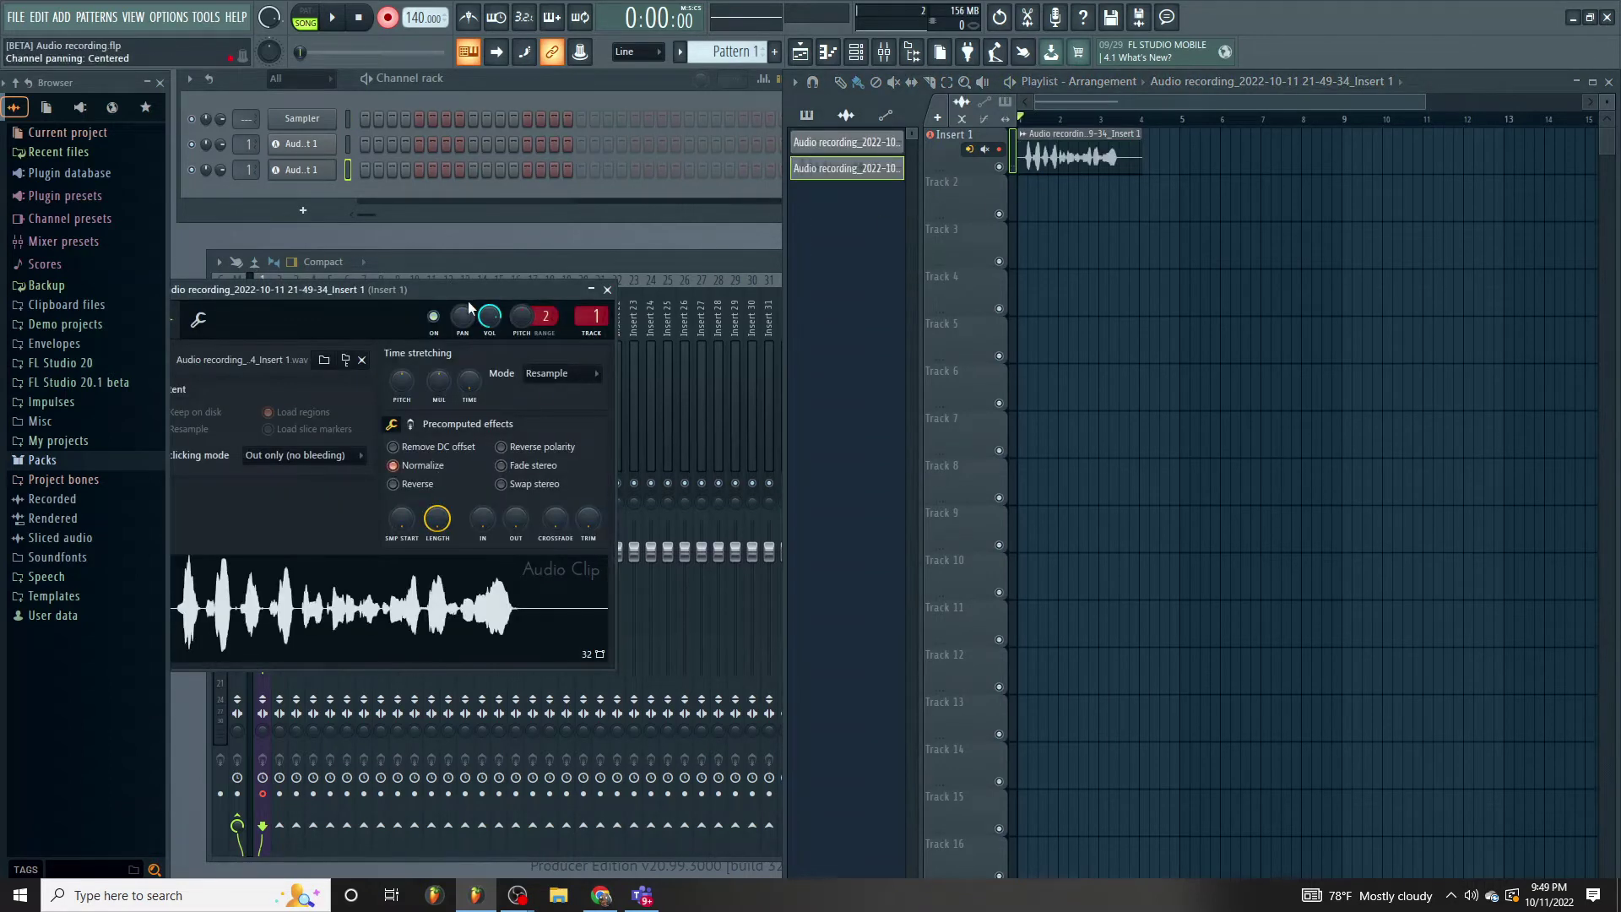
pyautogui.moveTo(535, 312); pyautogui.dragTo(923, 543)
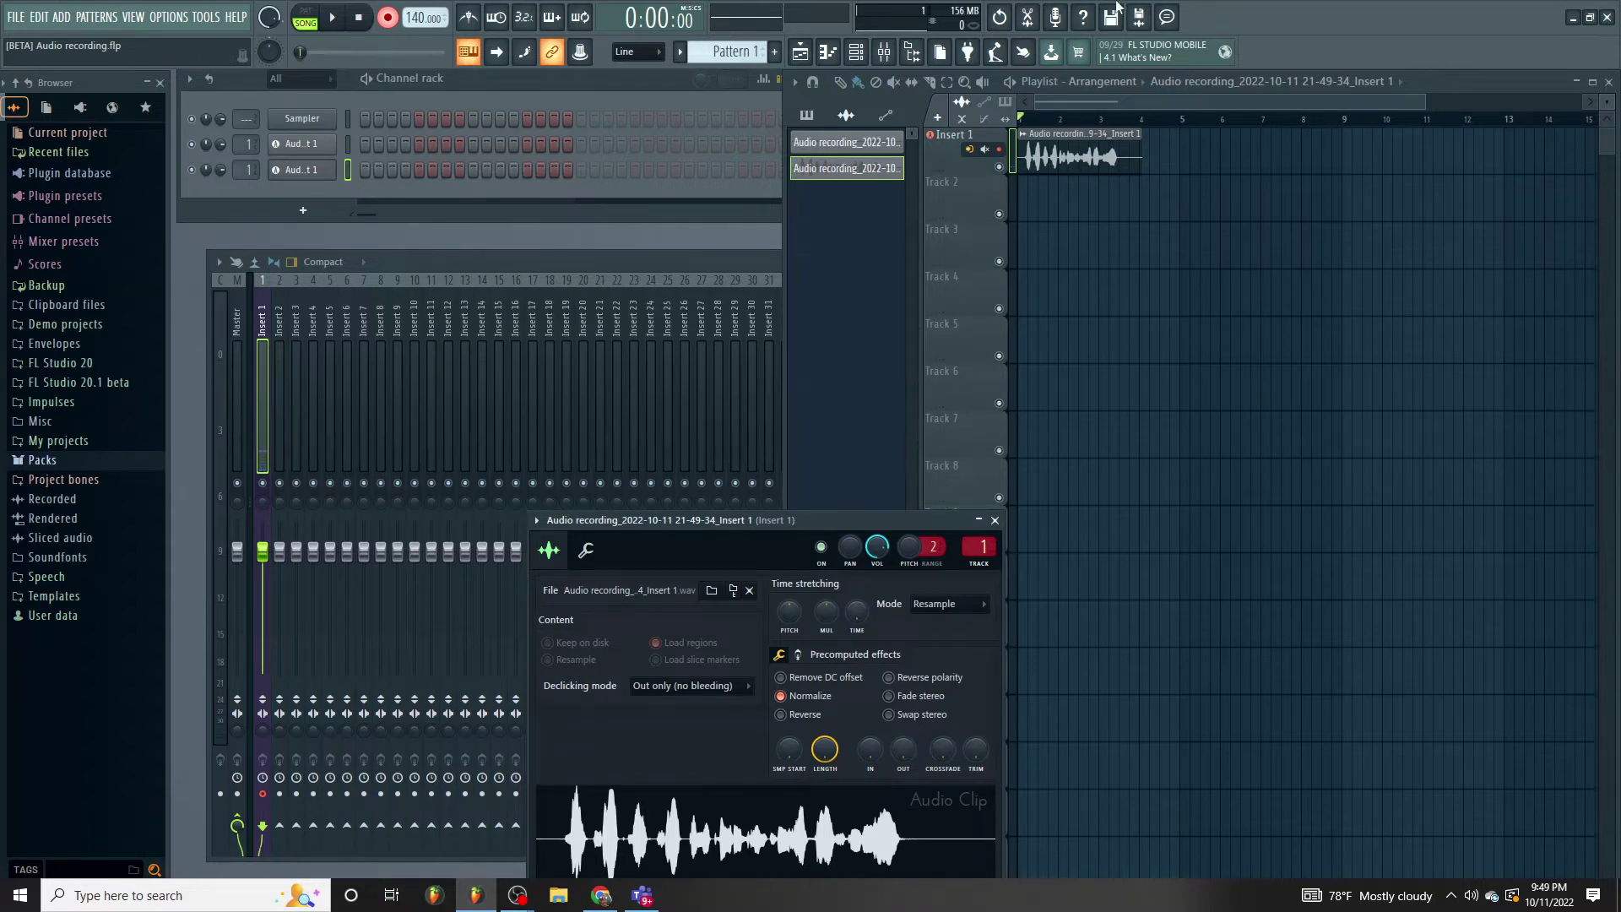
pyautogui.click(1140, 119)
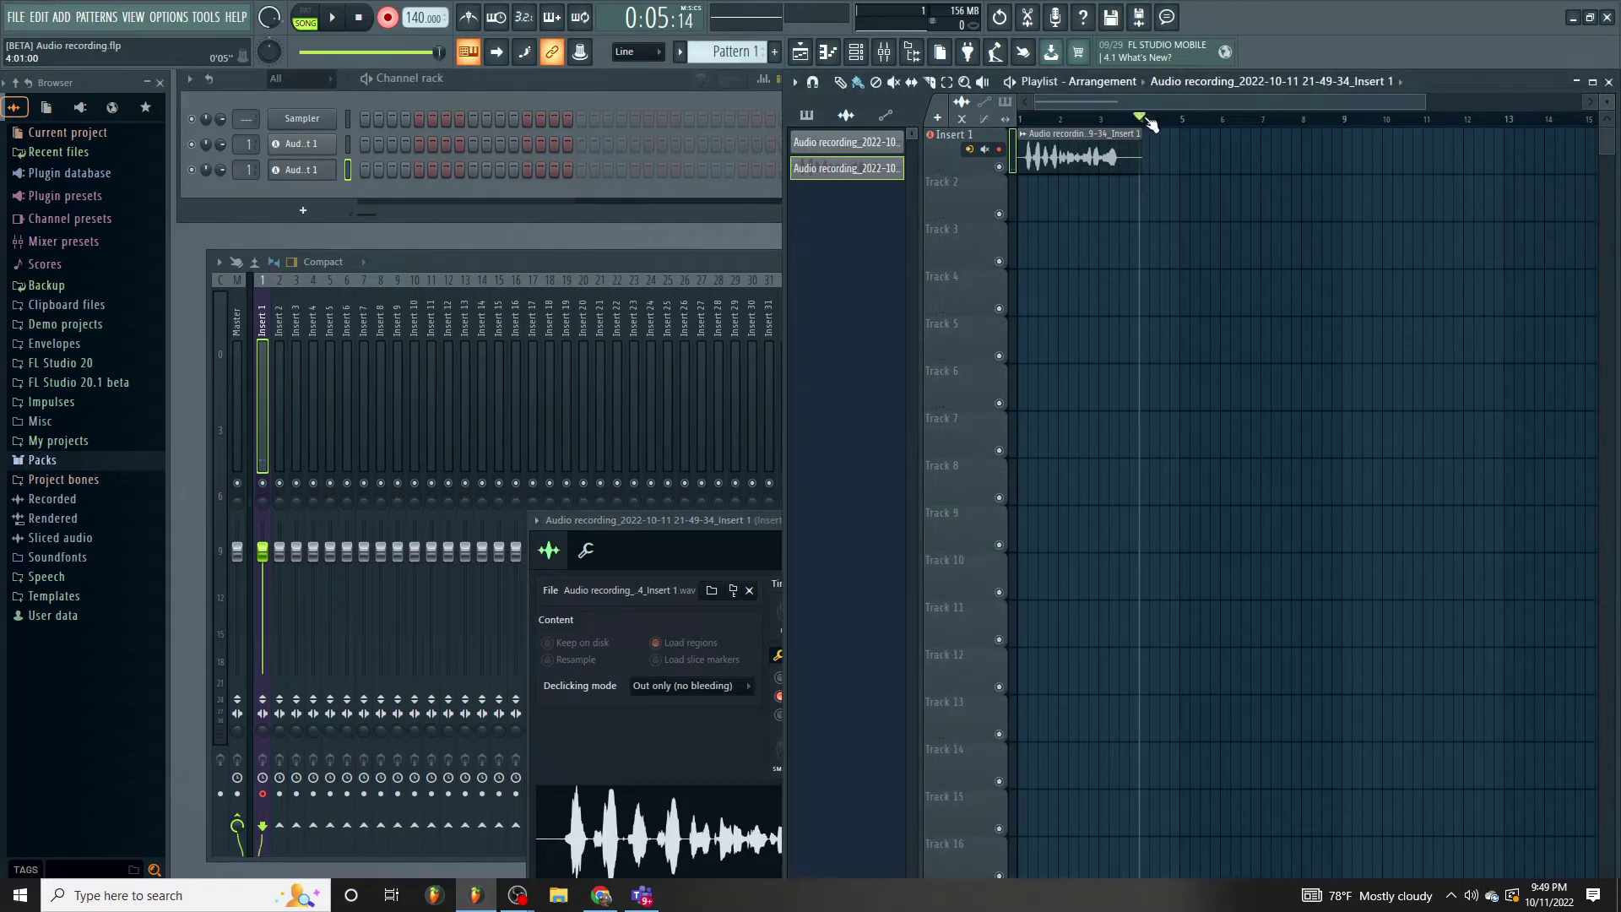
pyautogui.click(343, 18)
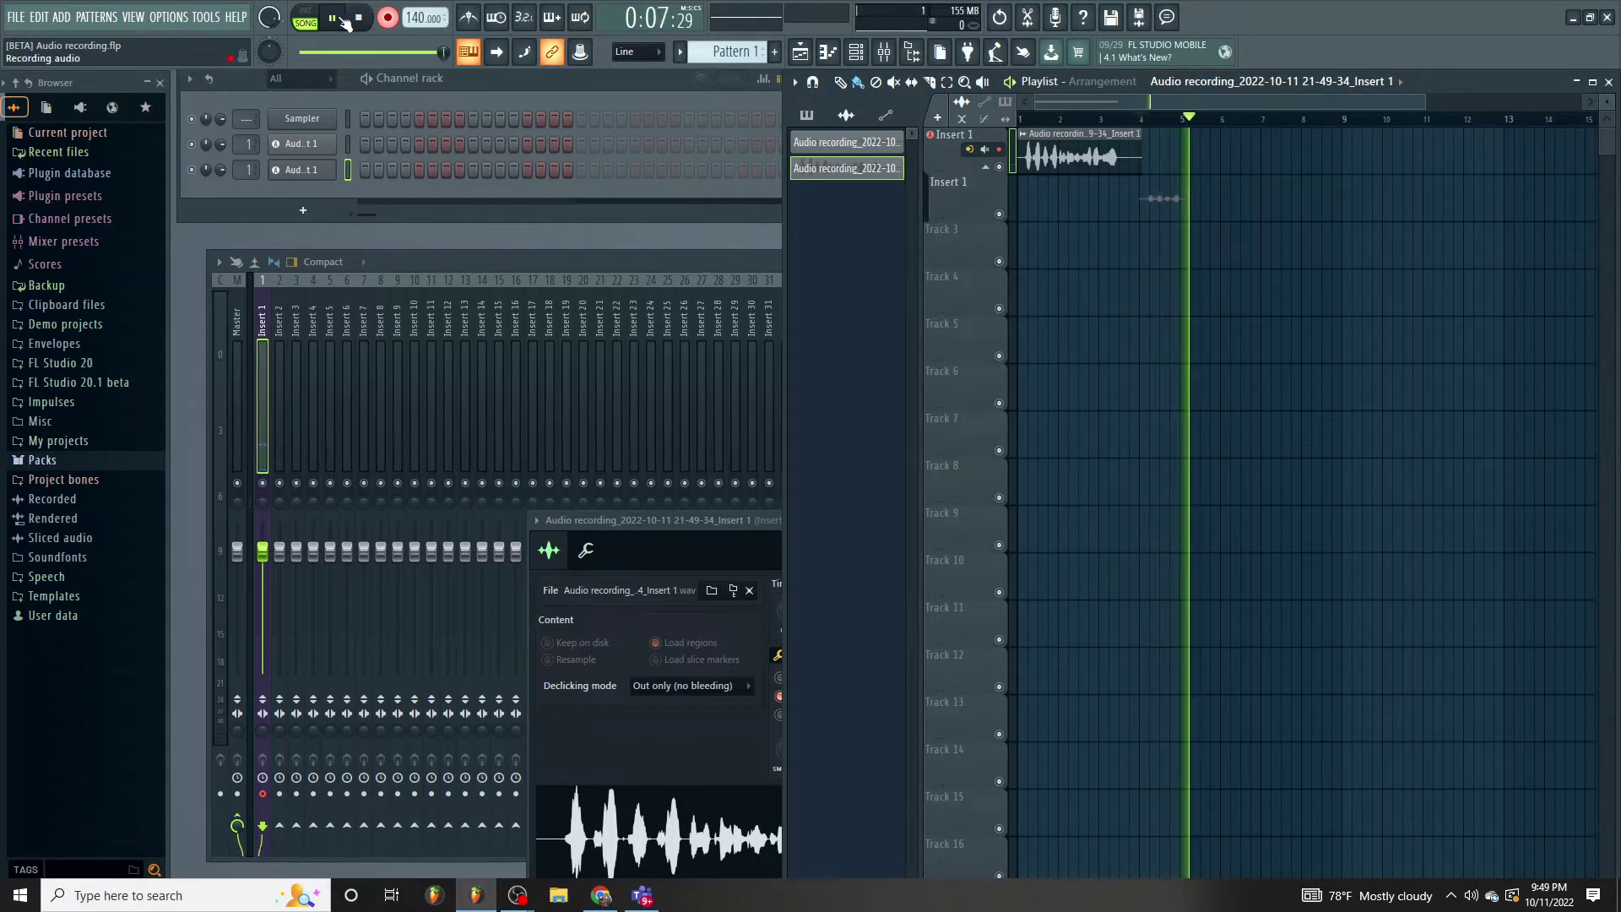
pyautogui.click(362, 20)
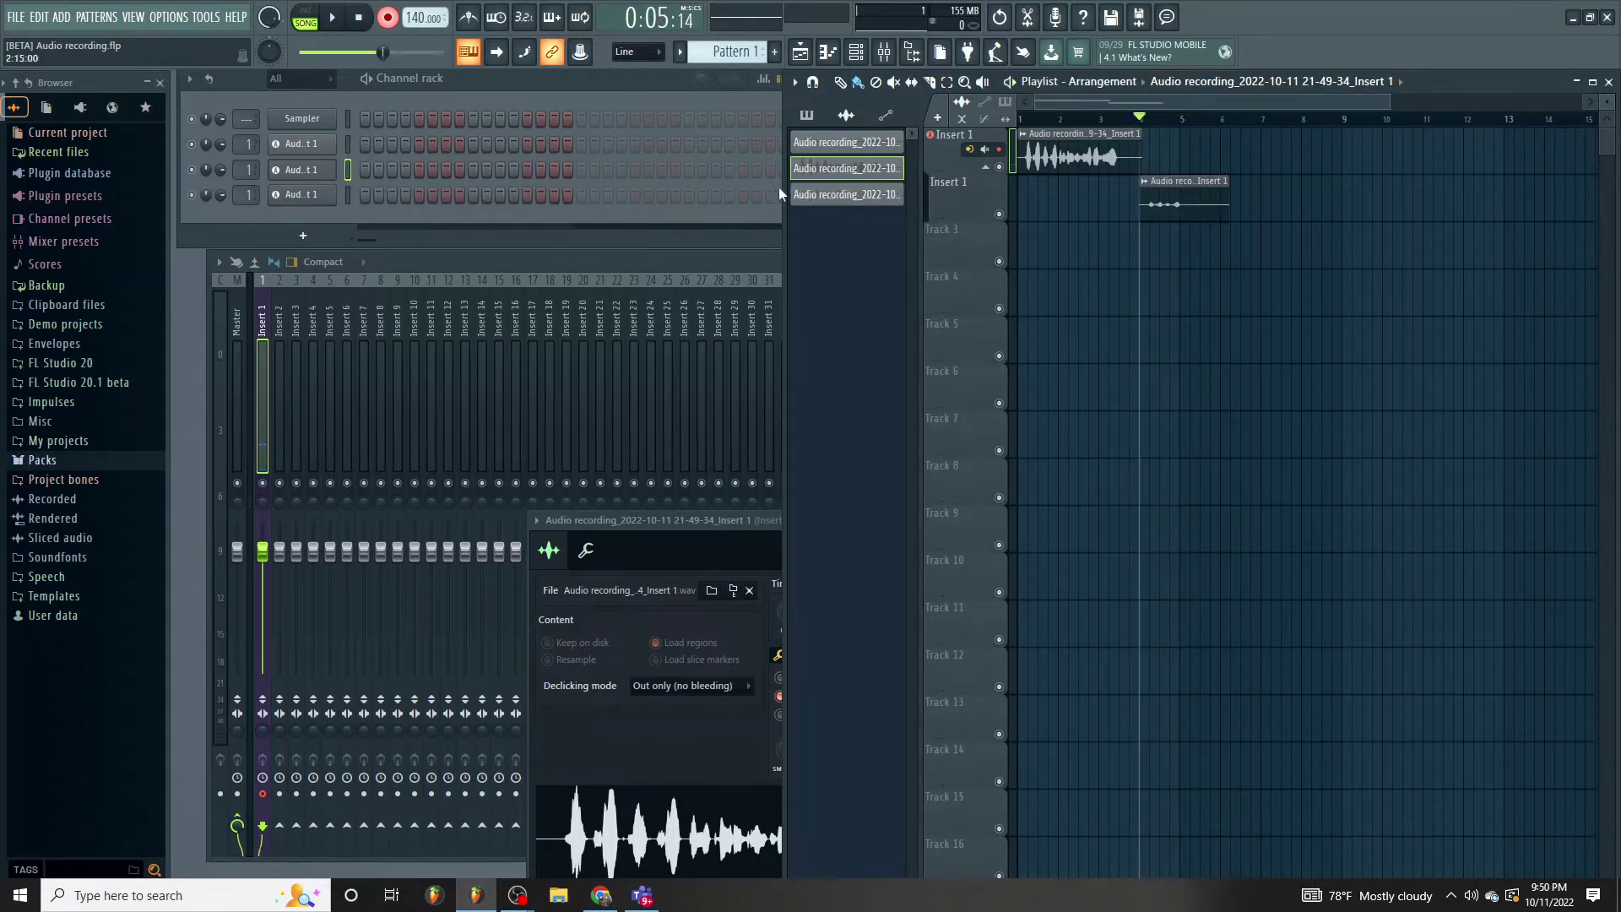
# Normalize the second take in its Audio Clip settings.
pyautogui.doubleClick(1201, 200)
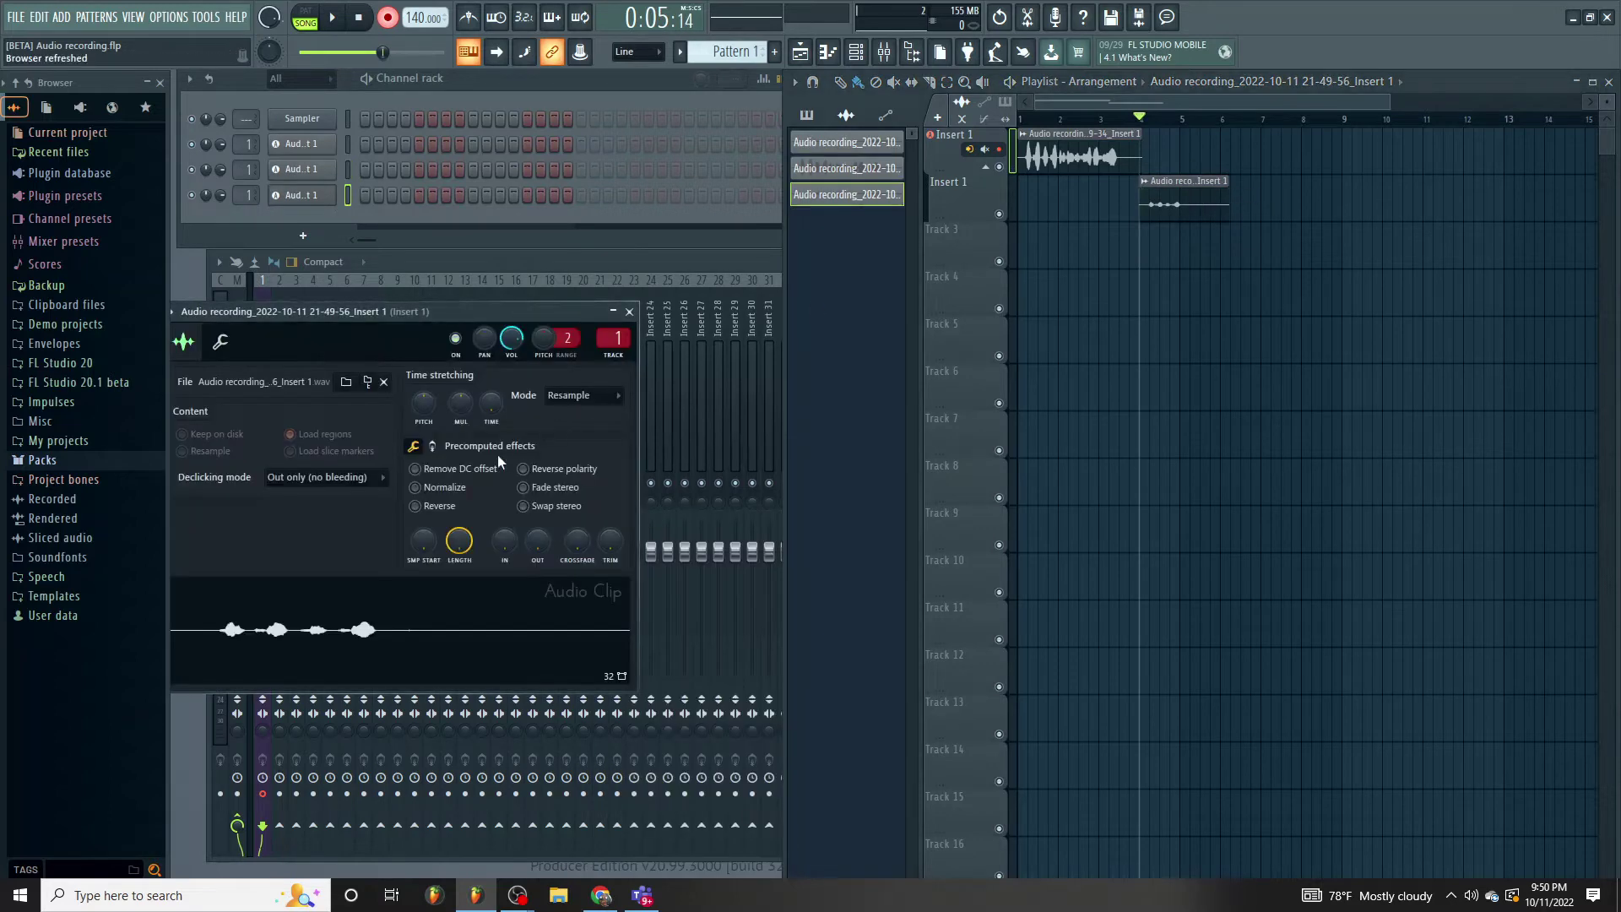
pyautogui.click(414, 487)
pyautogui.moveTo(544, 311); pyautogui.dragTo(792, 522)
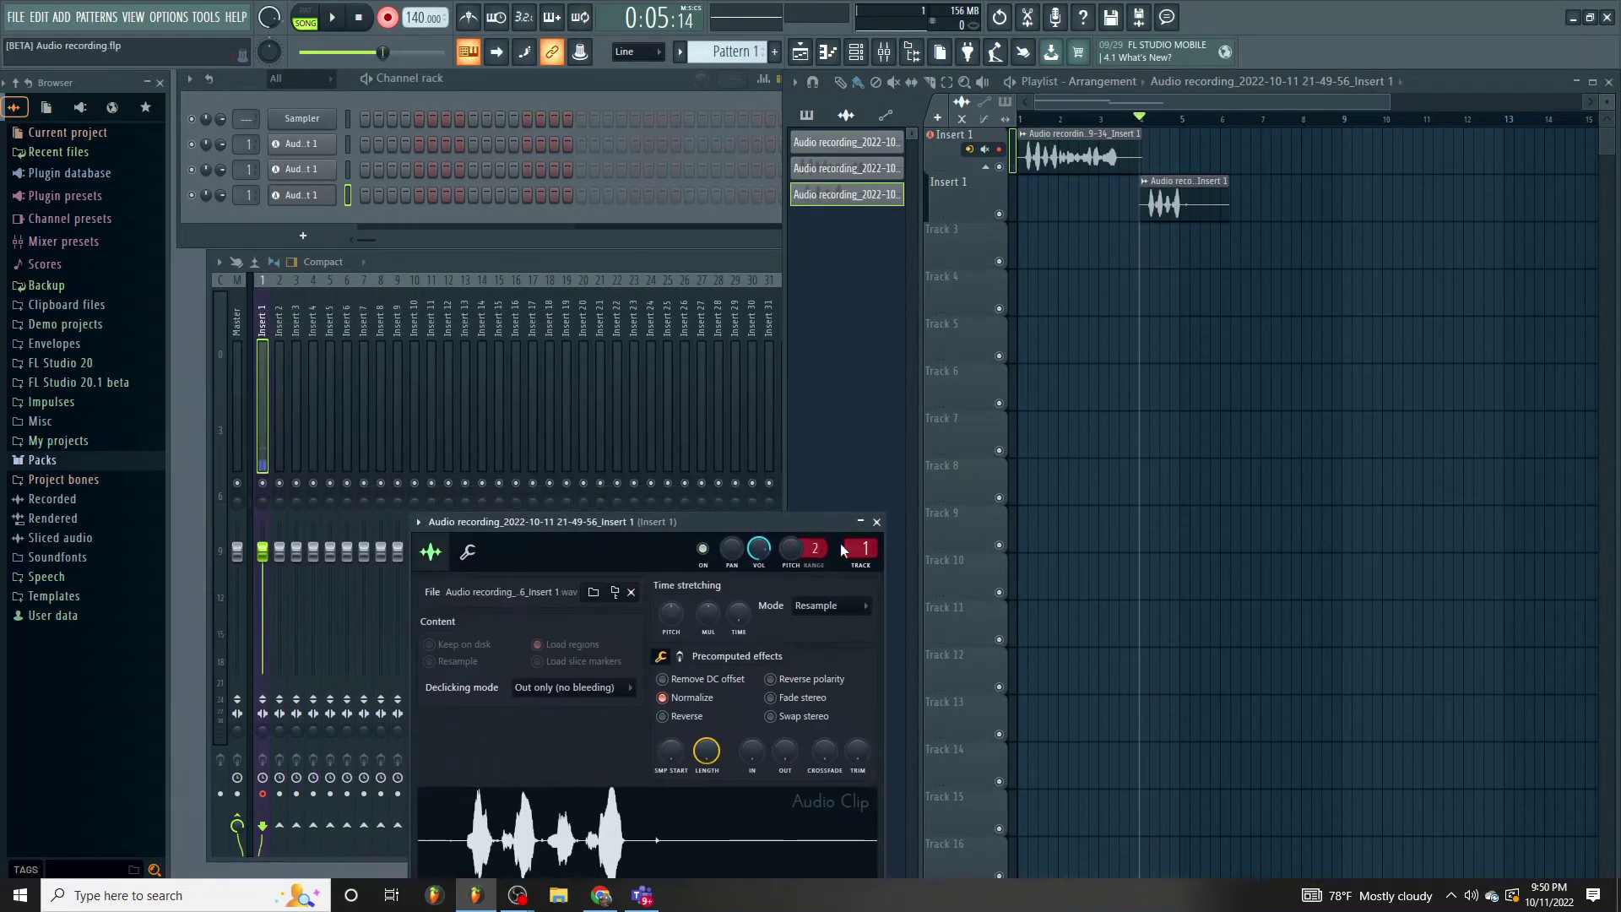
pyautogui.click(1185, 188)
# Drag the second clip up onto the Insert 1 track beside the first.
pyautogui.moveTo(1191, 158); pyautogui.dragTo(1193, 167)
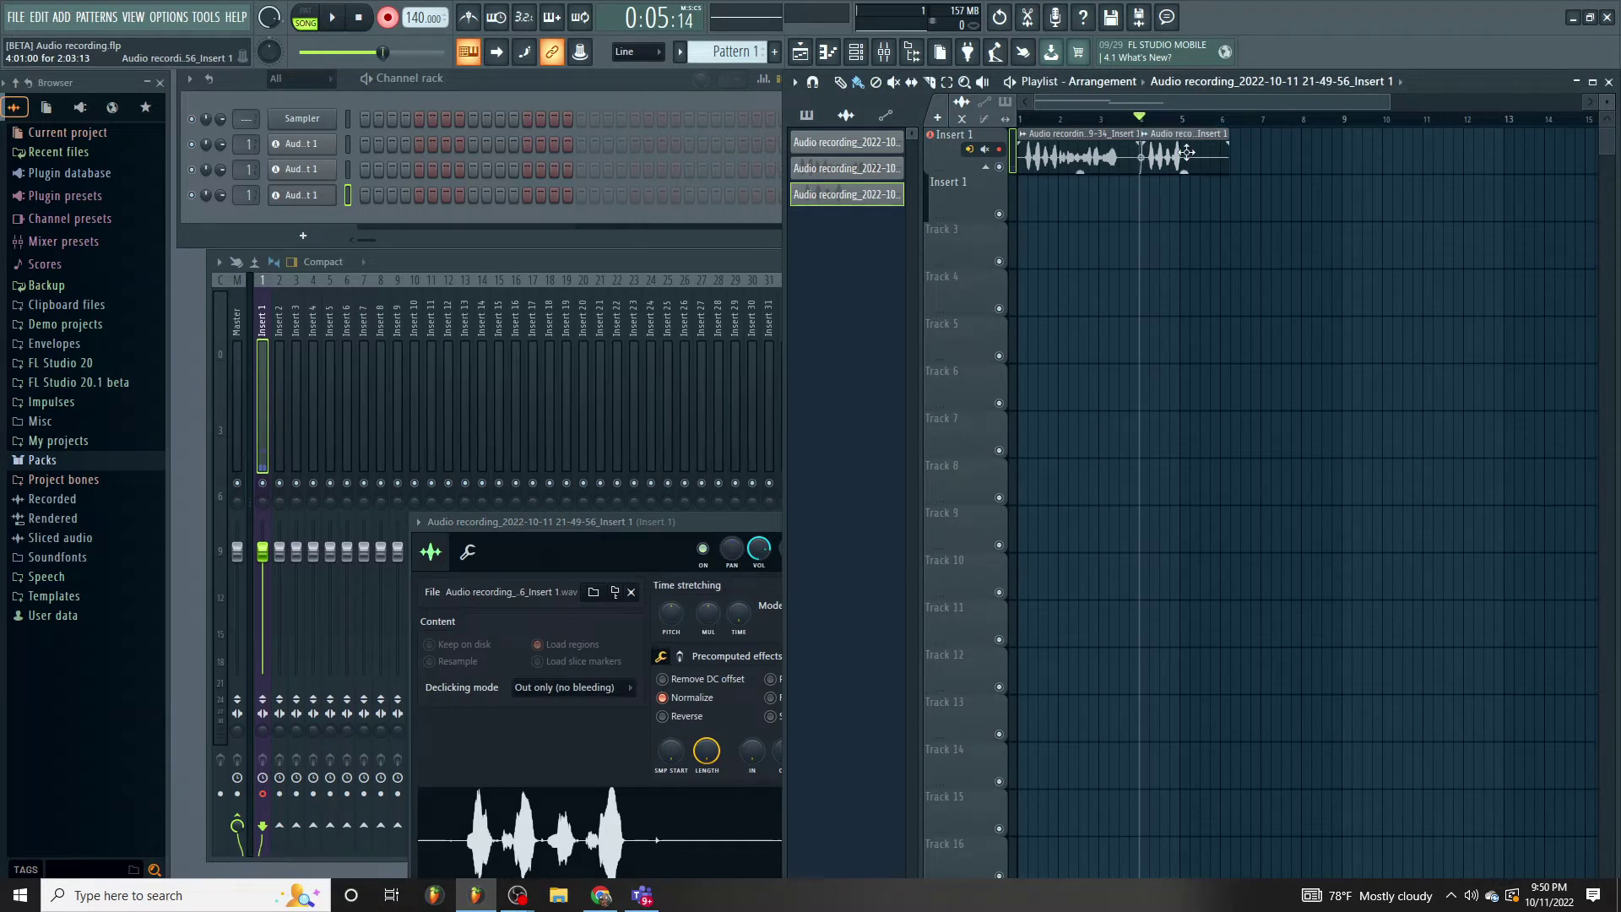
pyautogui.moveTo(1187, 198); pyautogui.dragTo(1182, 204)
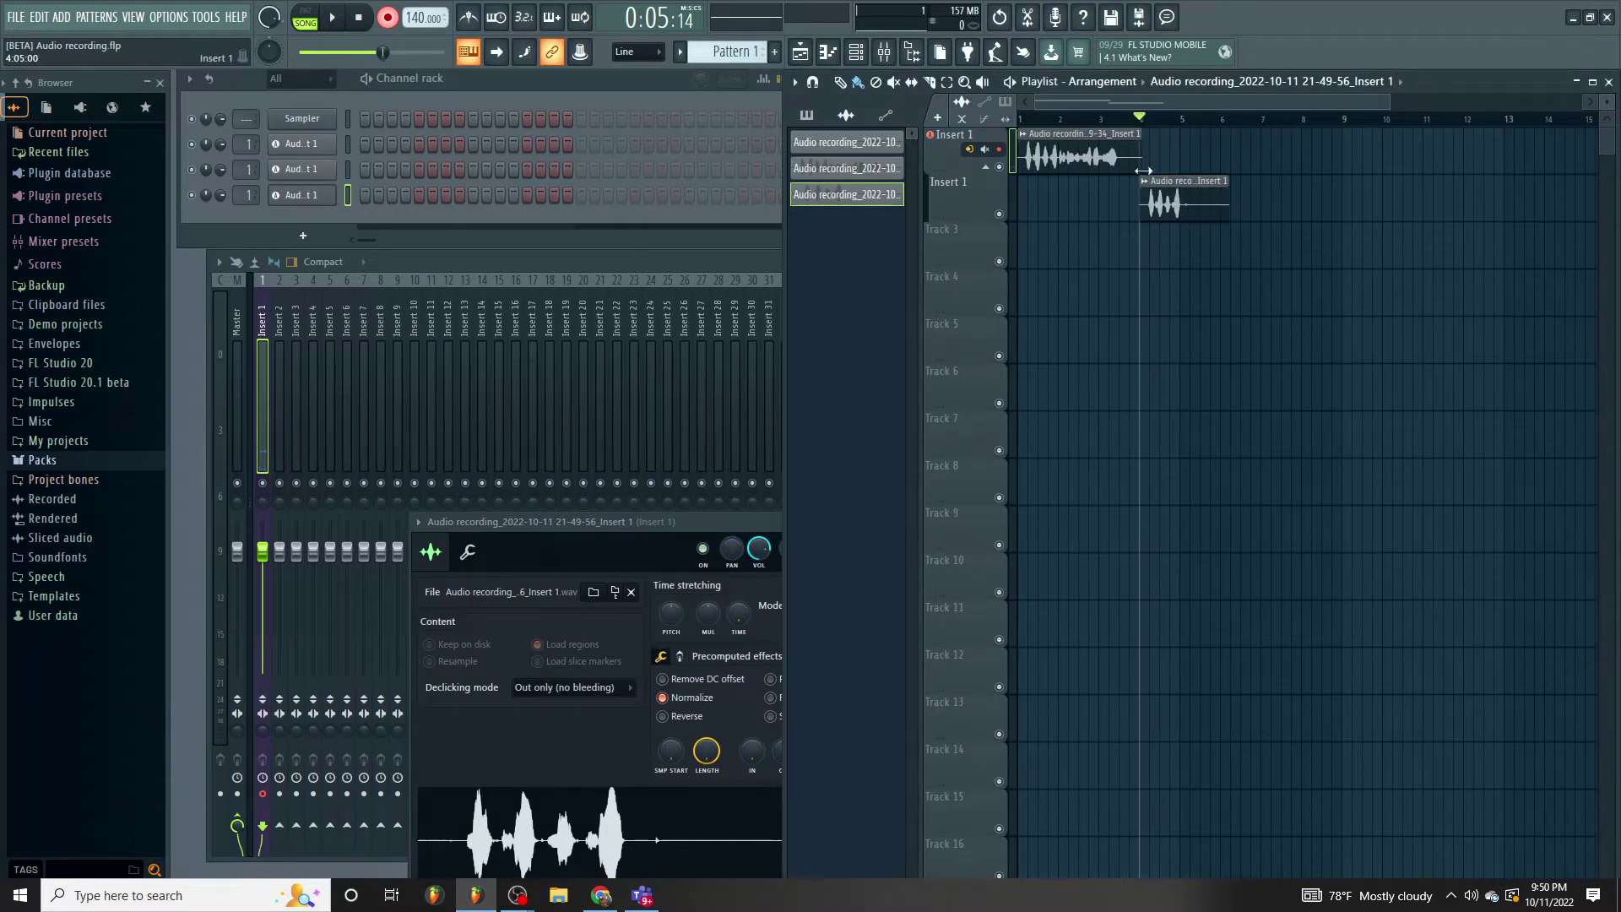
pyautogui.click(714, 519)
pyautogui.moveTo(714, 518); pyautogui.dragTo(567, 320)
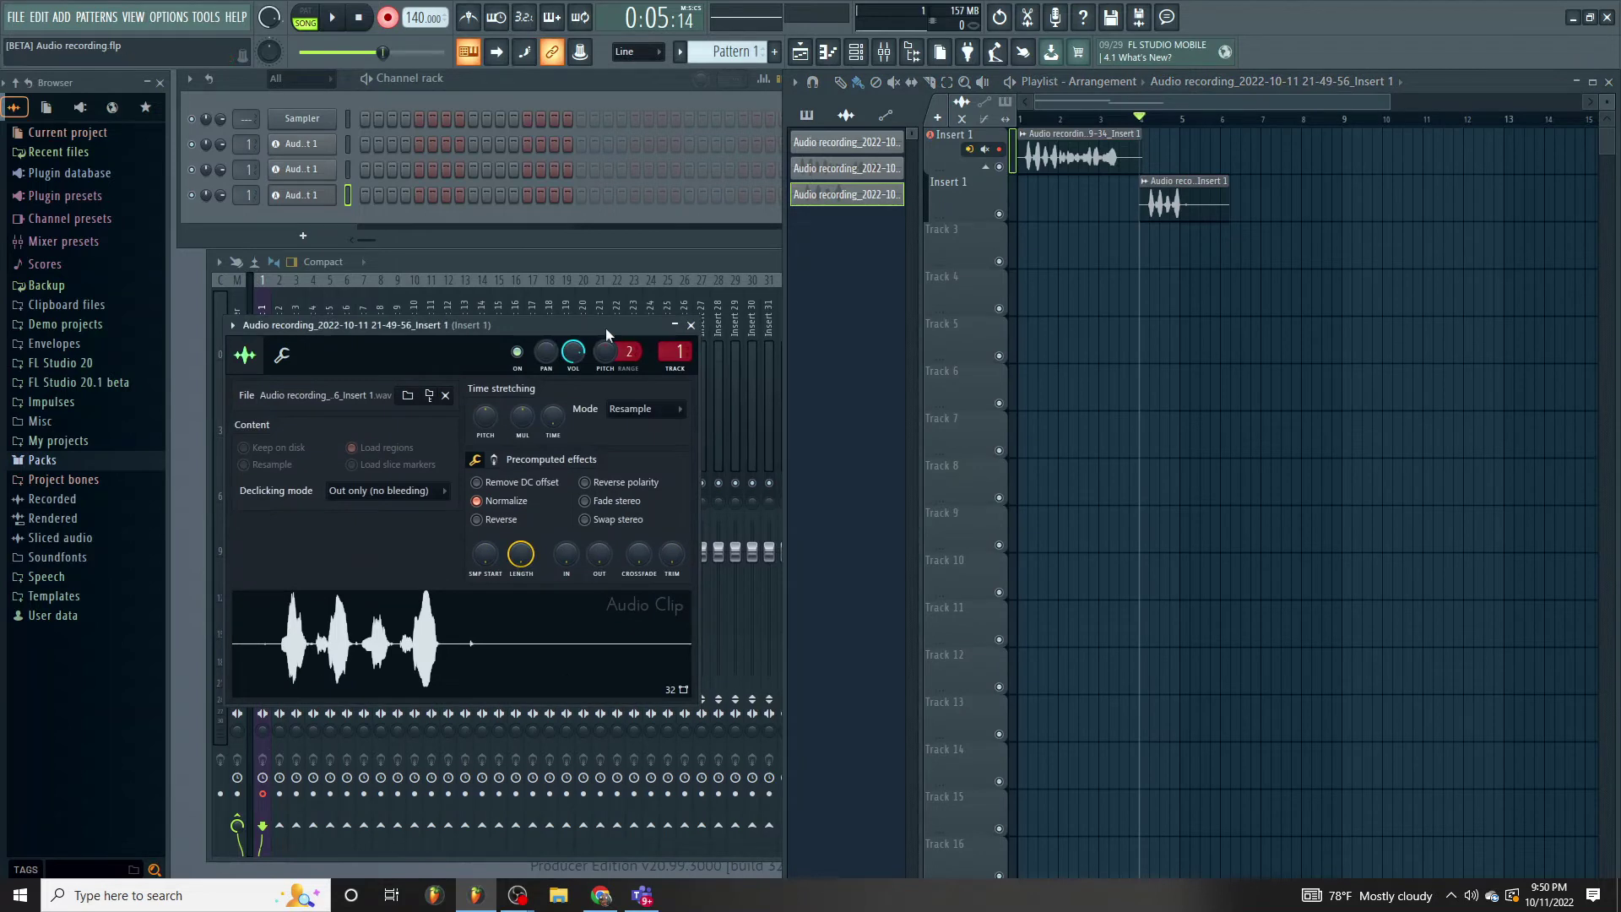
pyautogui.scroll(1, 676, 352)
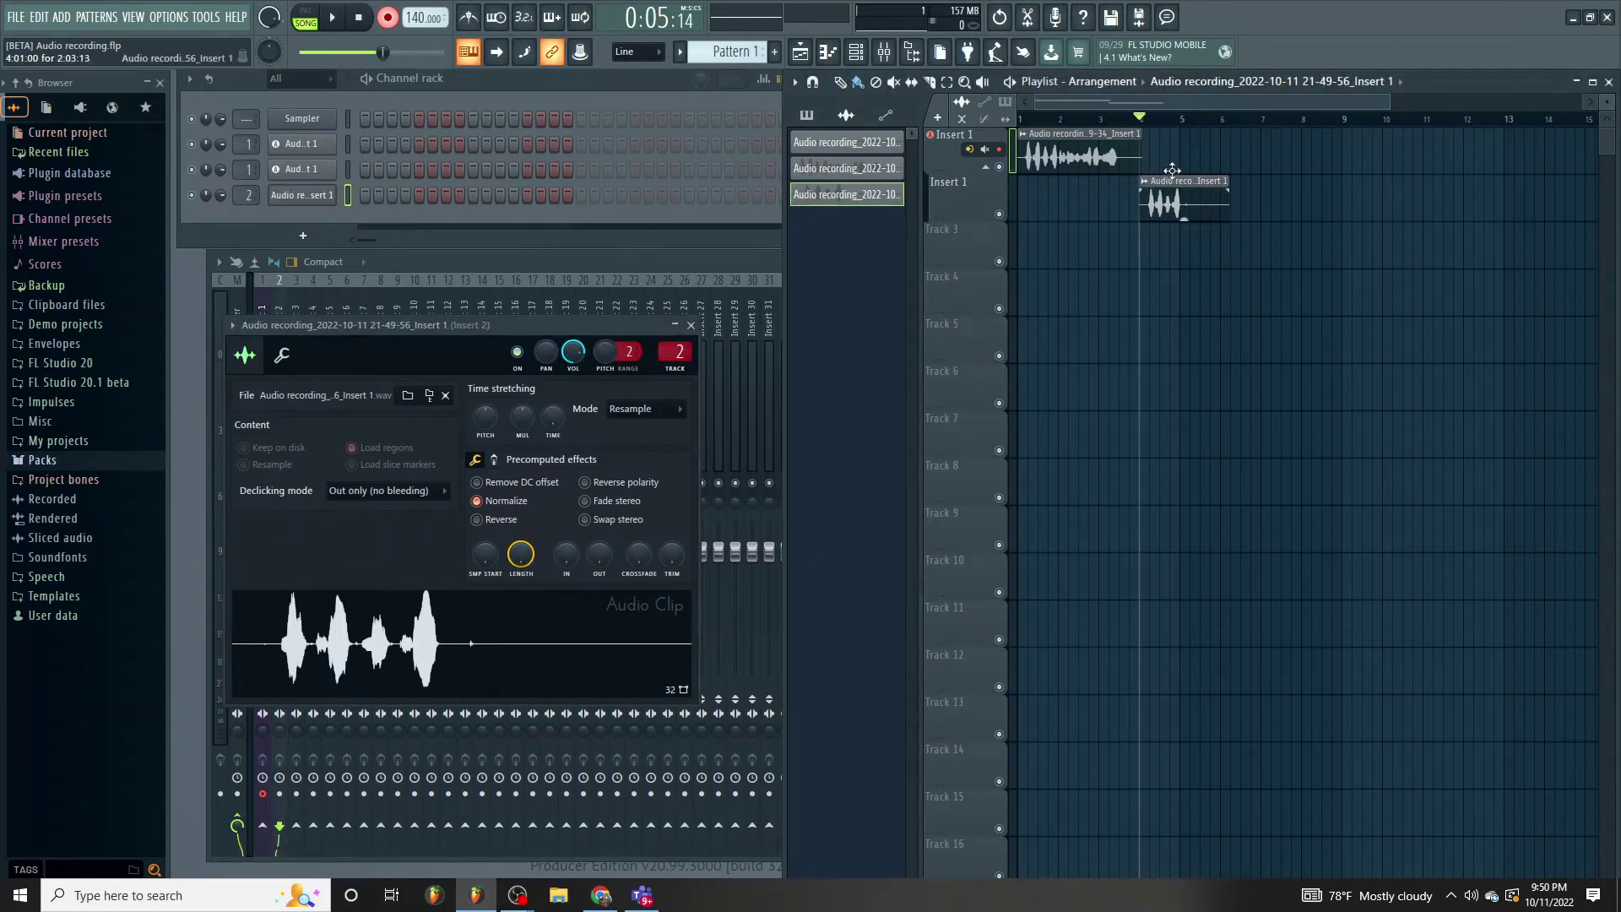
pyautogui.moveTo(1170, 186); pyautogui.dragTo(1168, 140)
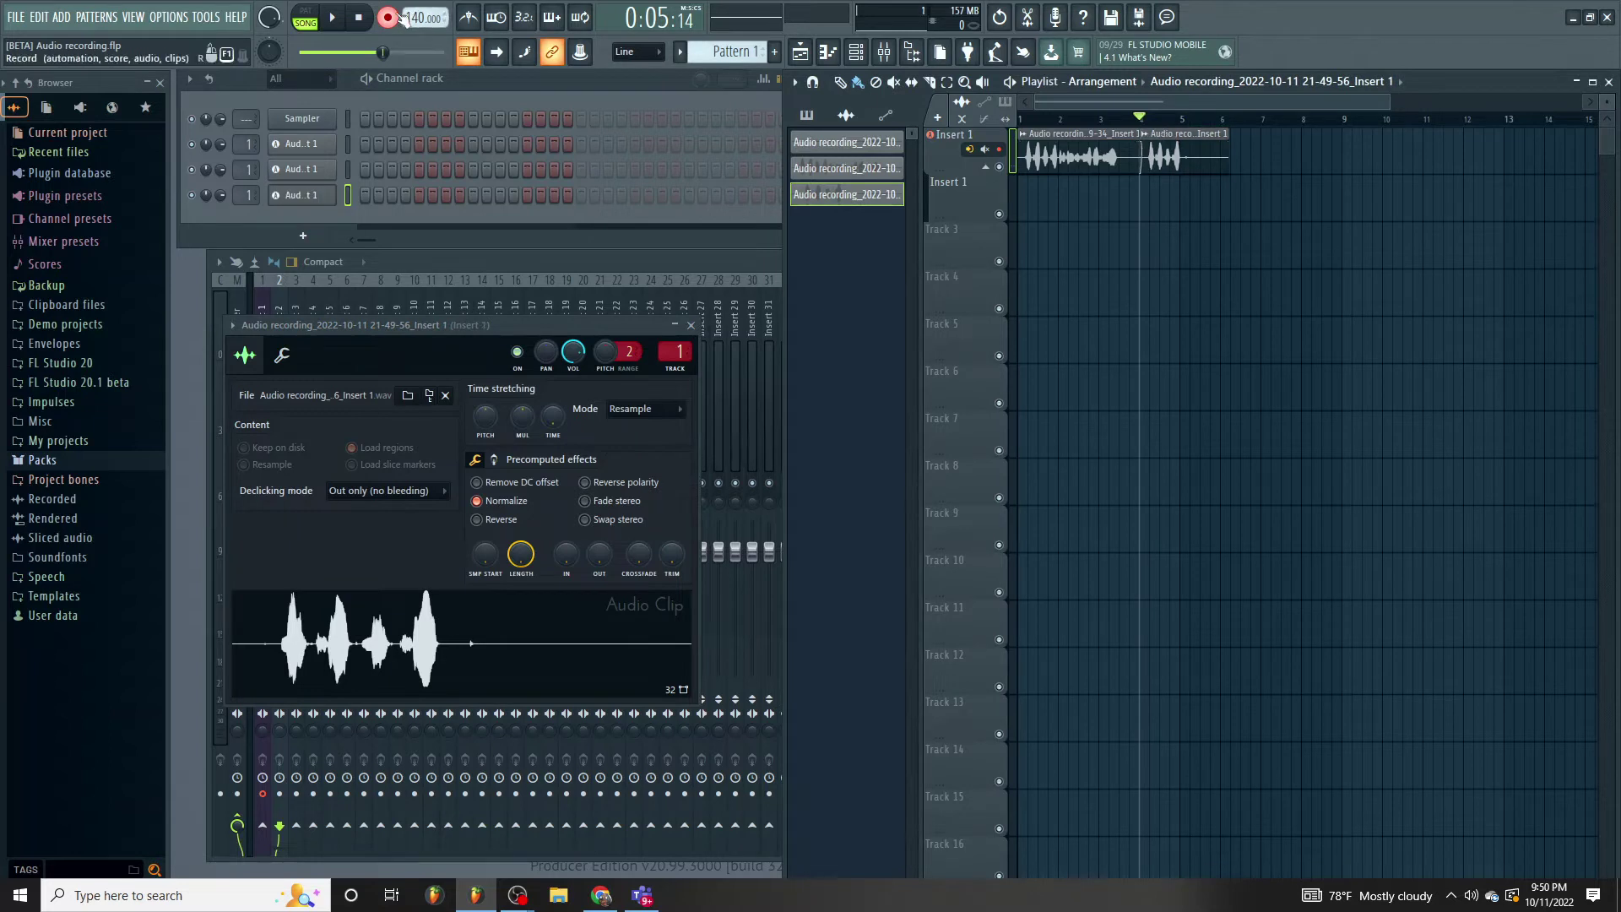
# Play back the takes and settle the second clip on Insert 1 right after the first.
pyautogui.press('space')
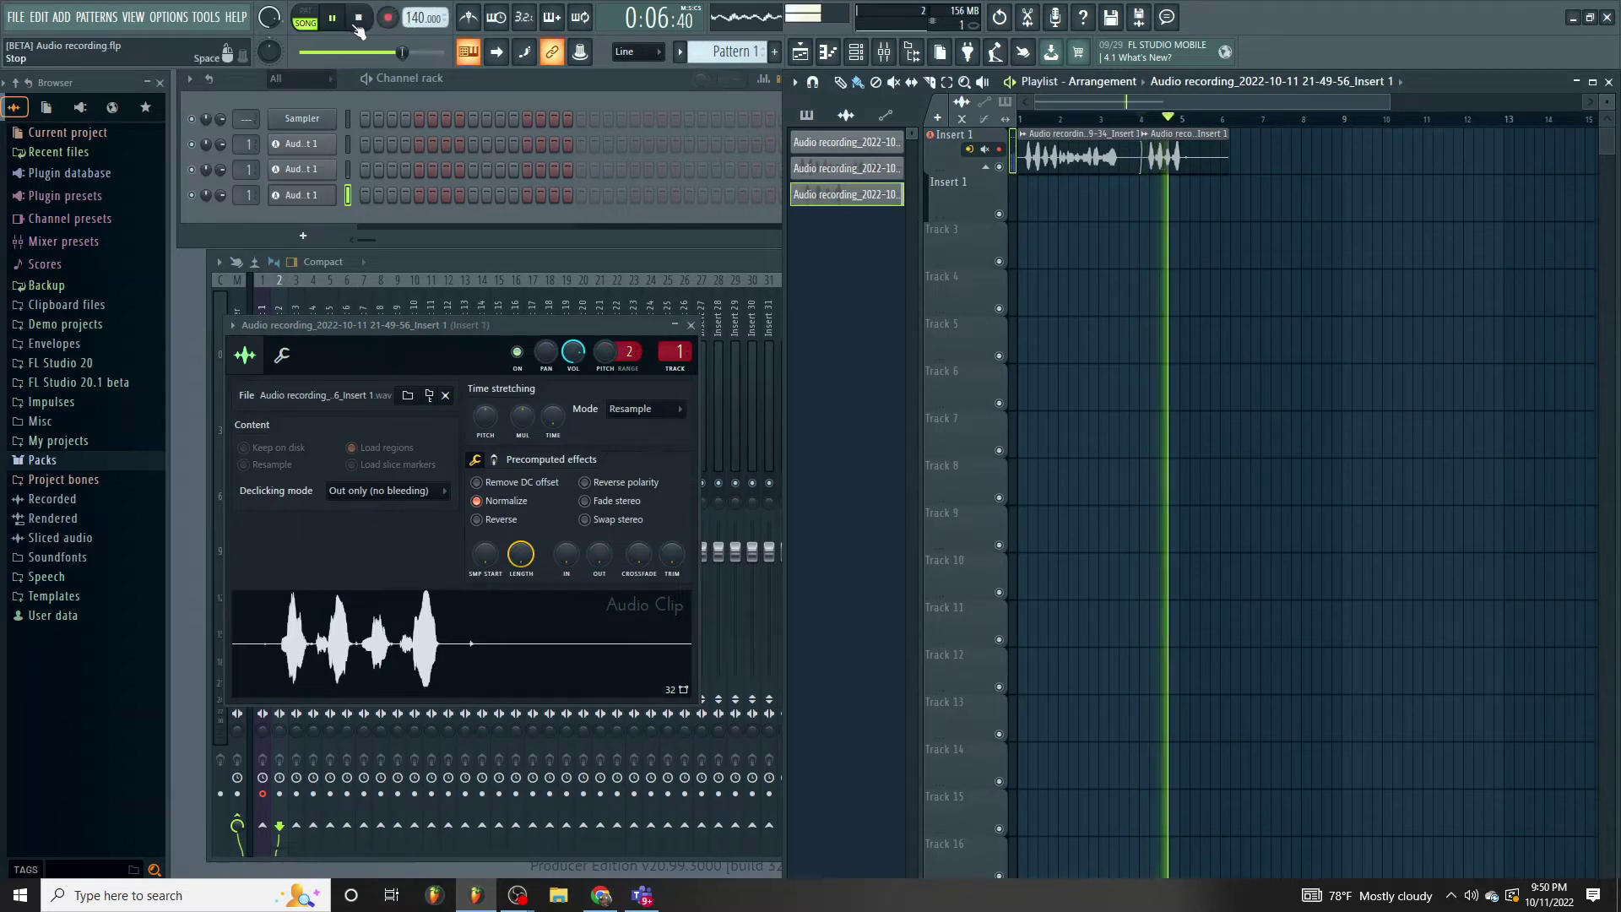
pyautogui.click(358, 19)
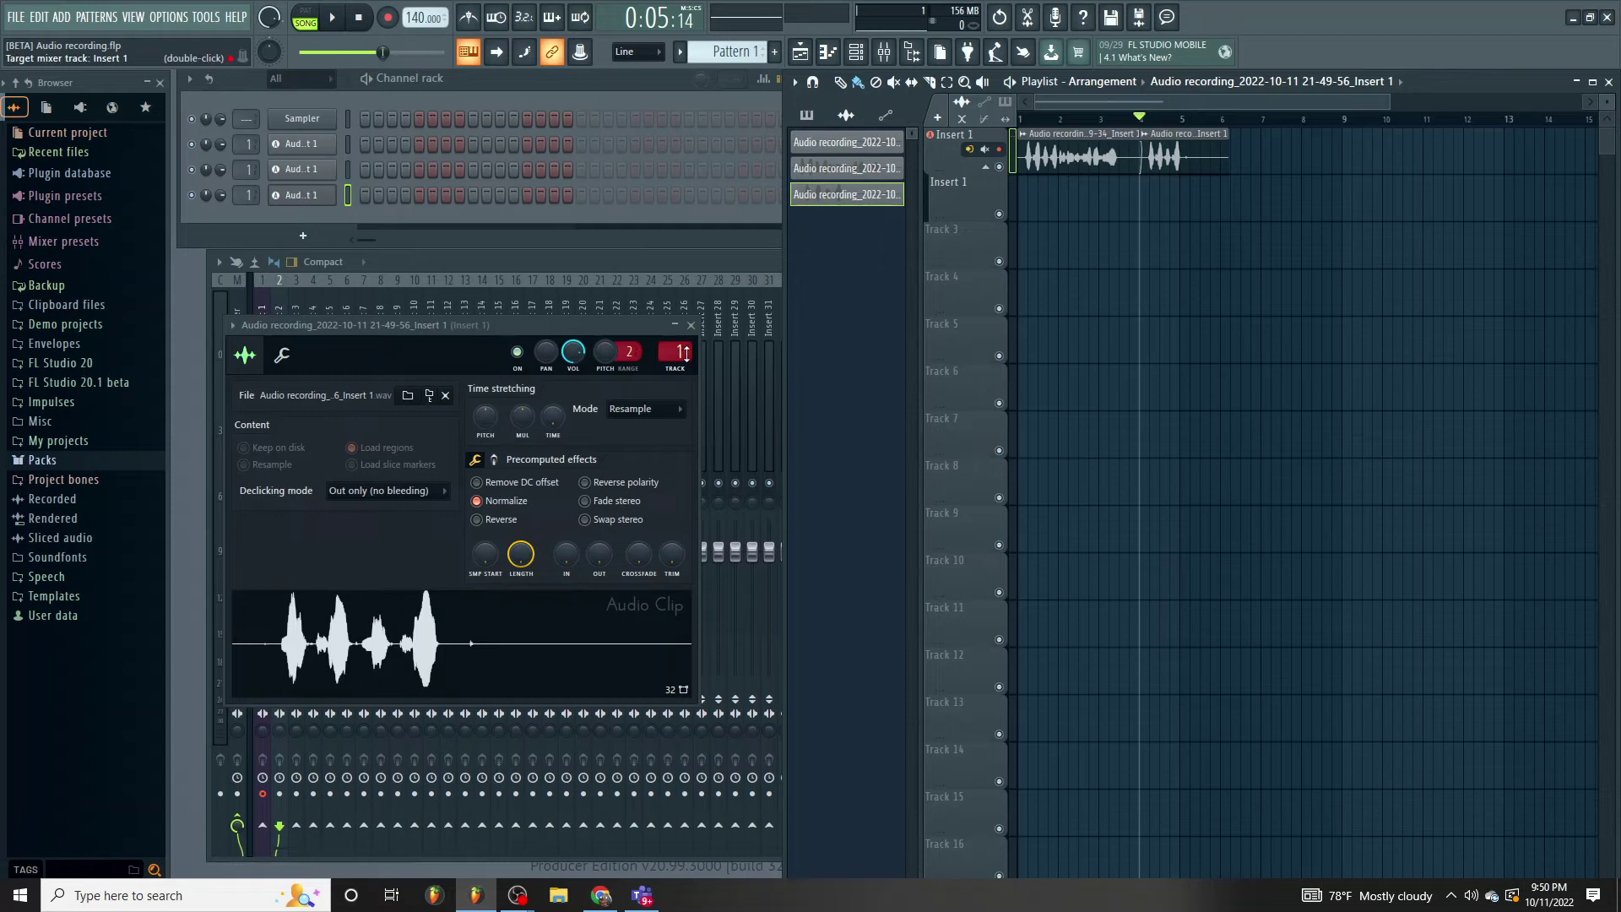
pyautogui.moveTo(624, 332); pyautogui.dragTo(634, 396)
pyautogui.moveTo(1169, 157); pyautogui.dragTo(1168, 199)
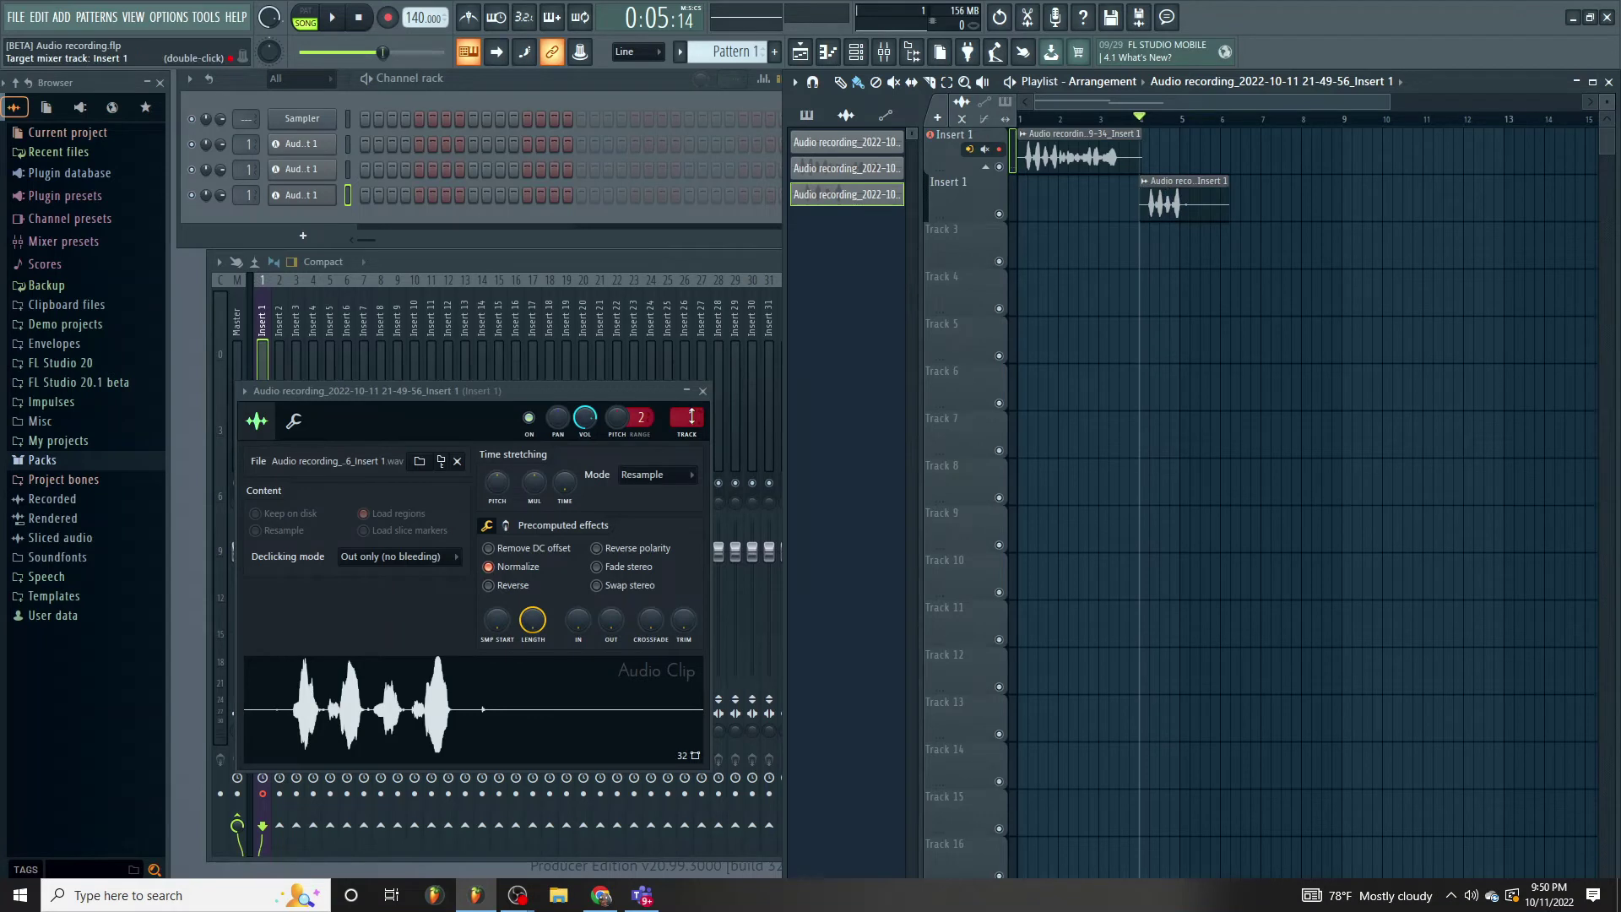
pyautogui.scroll(1, 691, 417)
pyautogui.click(332, 18)
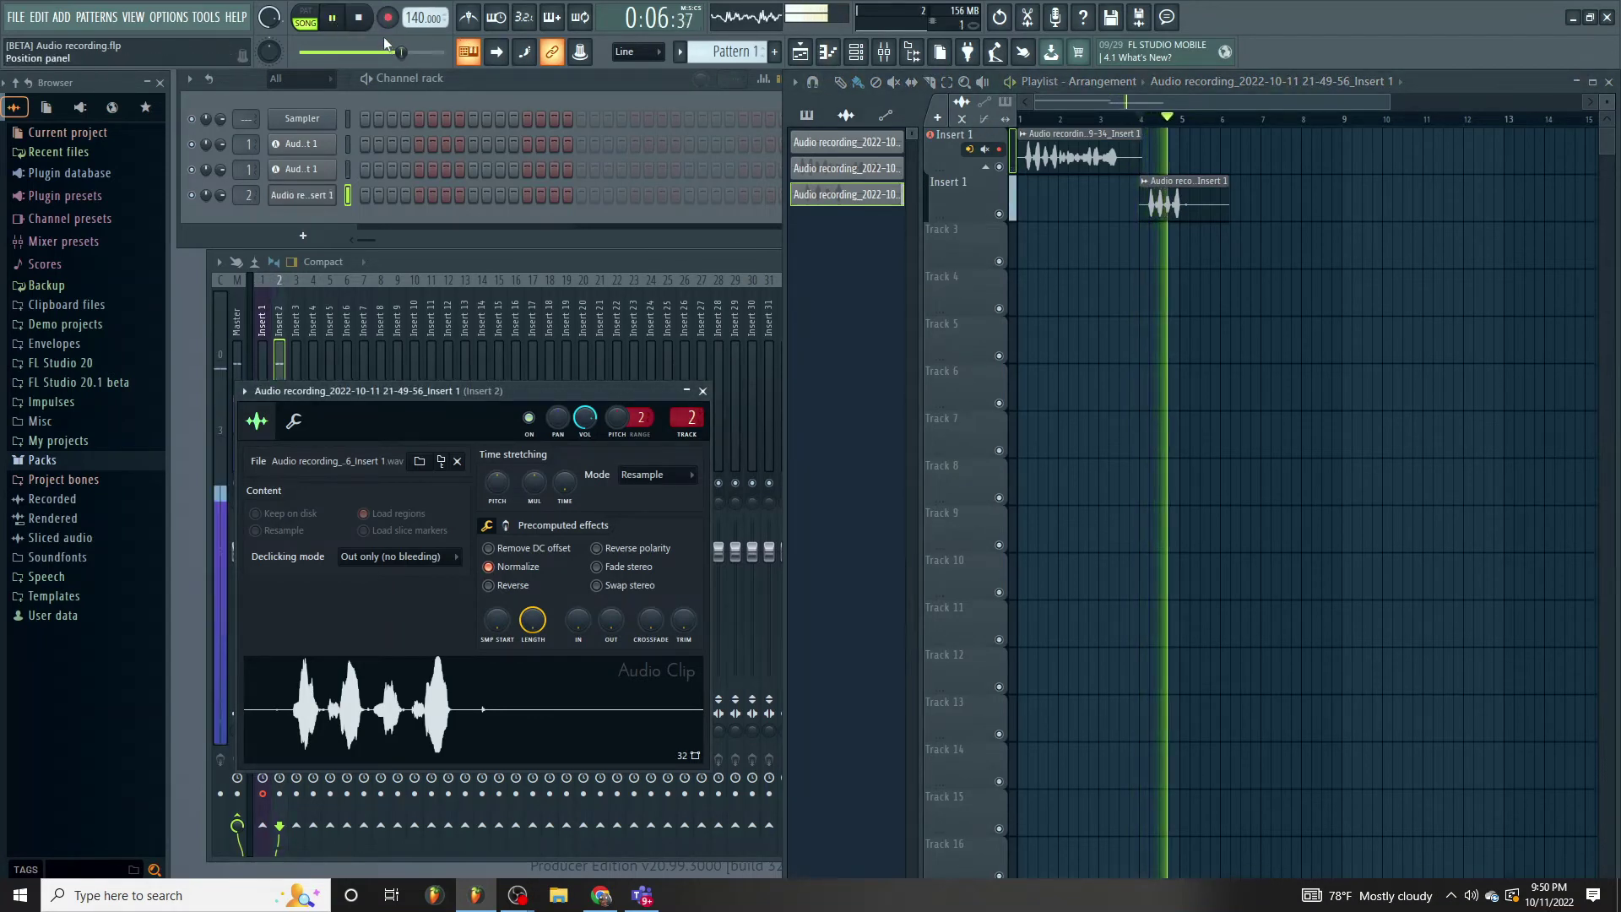
pyautogui.press('space')
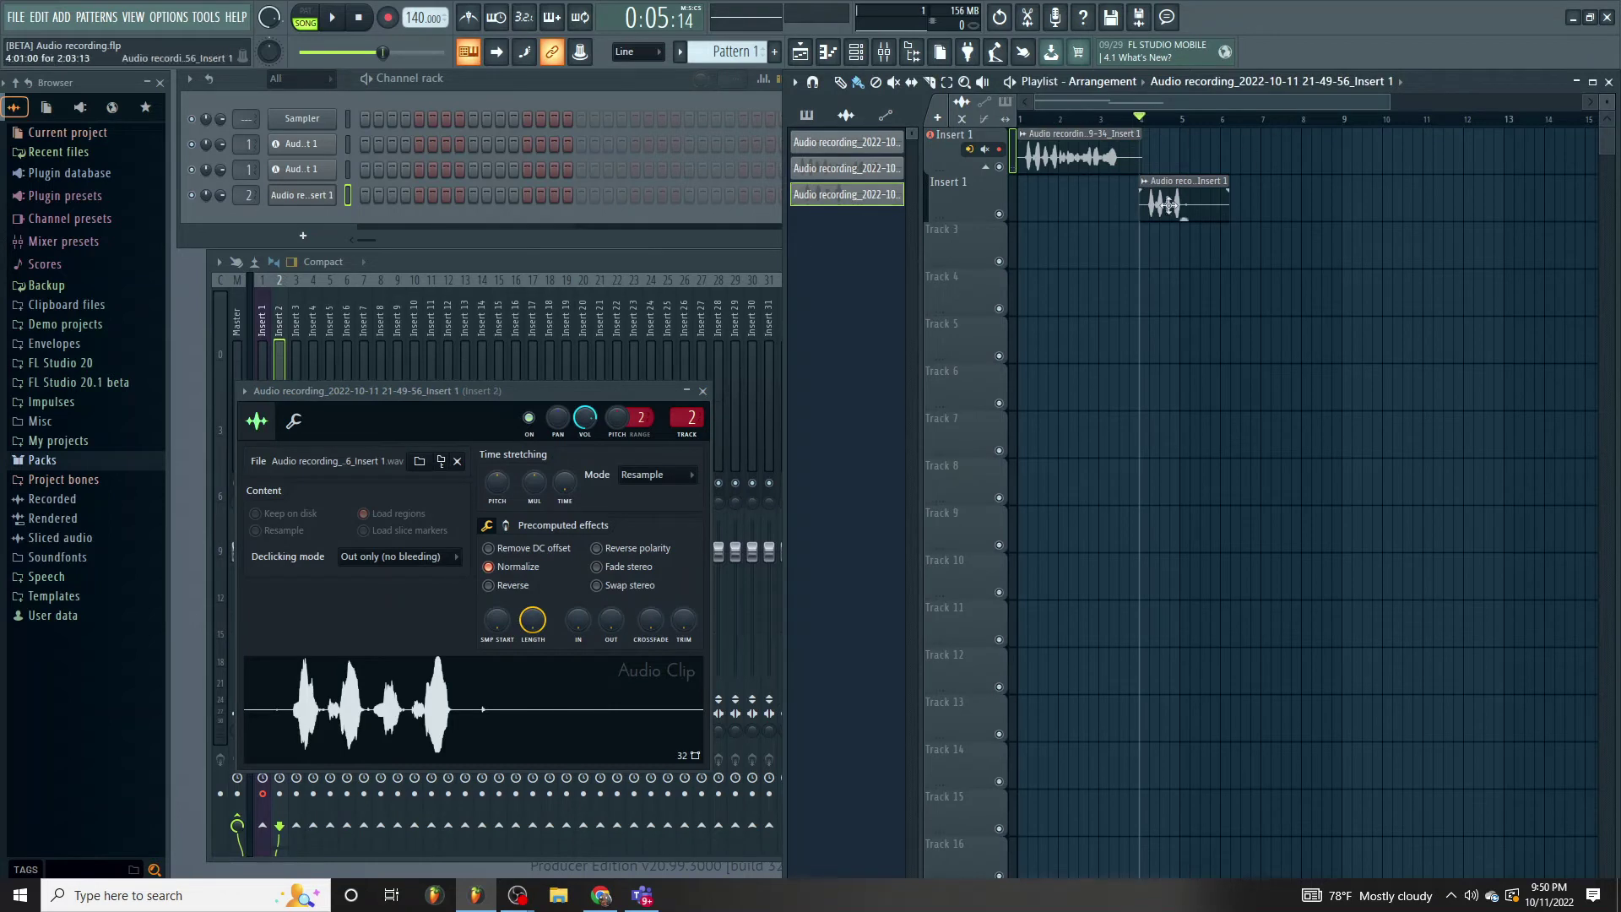
pyautogui.moveTo(1172, 199); pyautogui.dragTo(1173, 156)
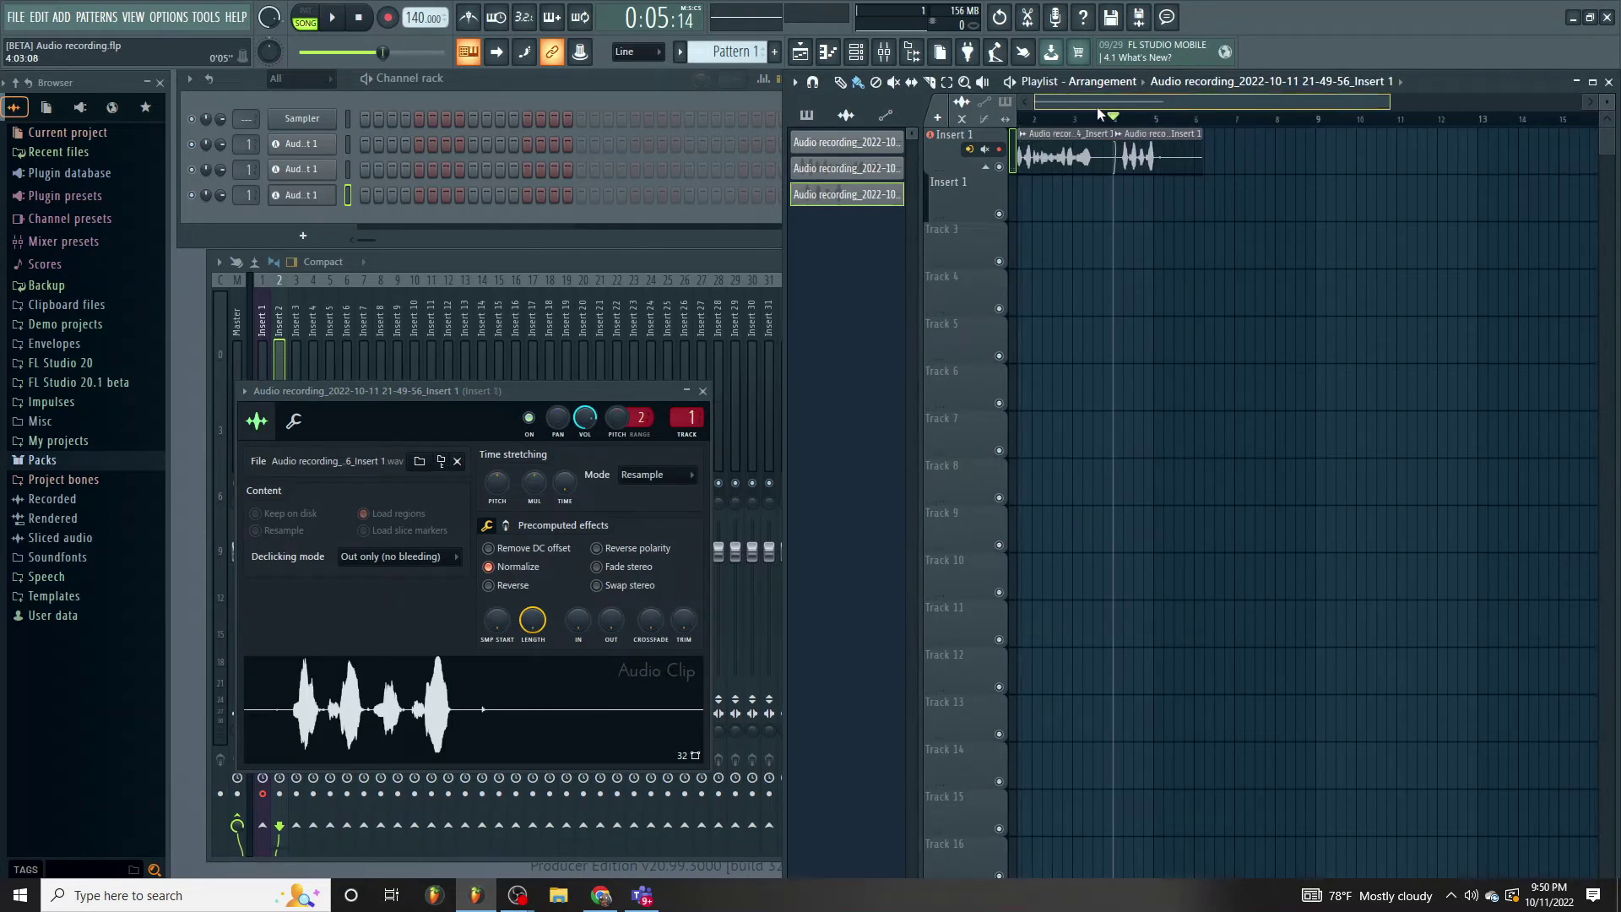
# Convert Track 3 into an audio track linked to Insert 2 and arm it for recording.
pyautogui.rightClick(970, 229)
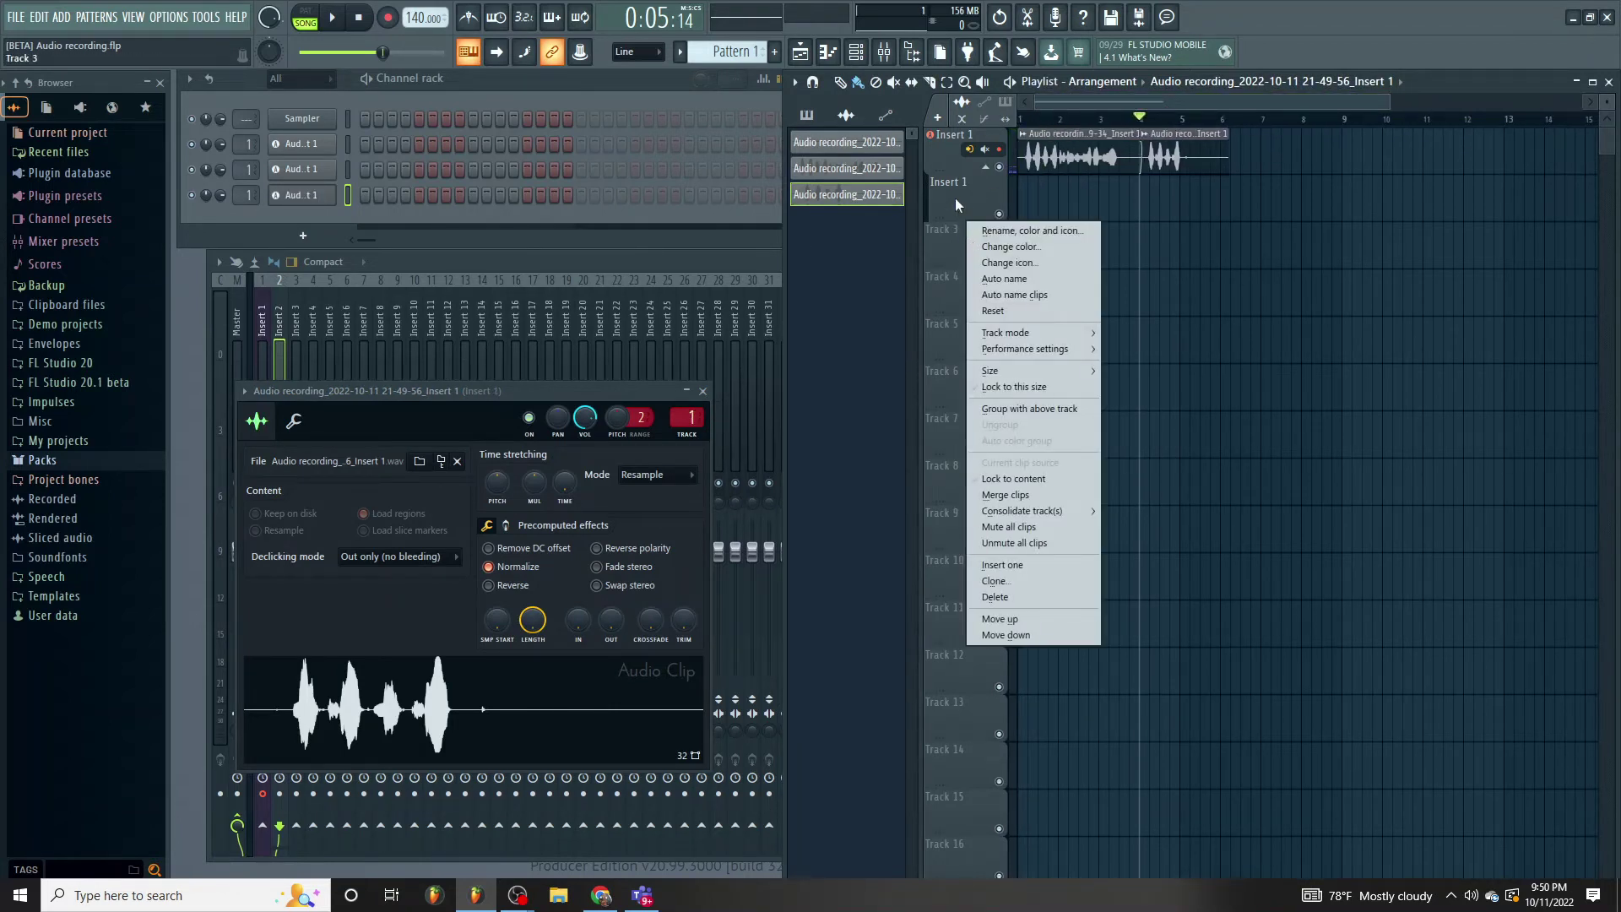
pyautogui.click(946, 142)
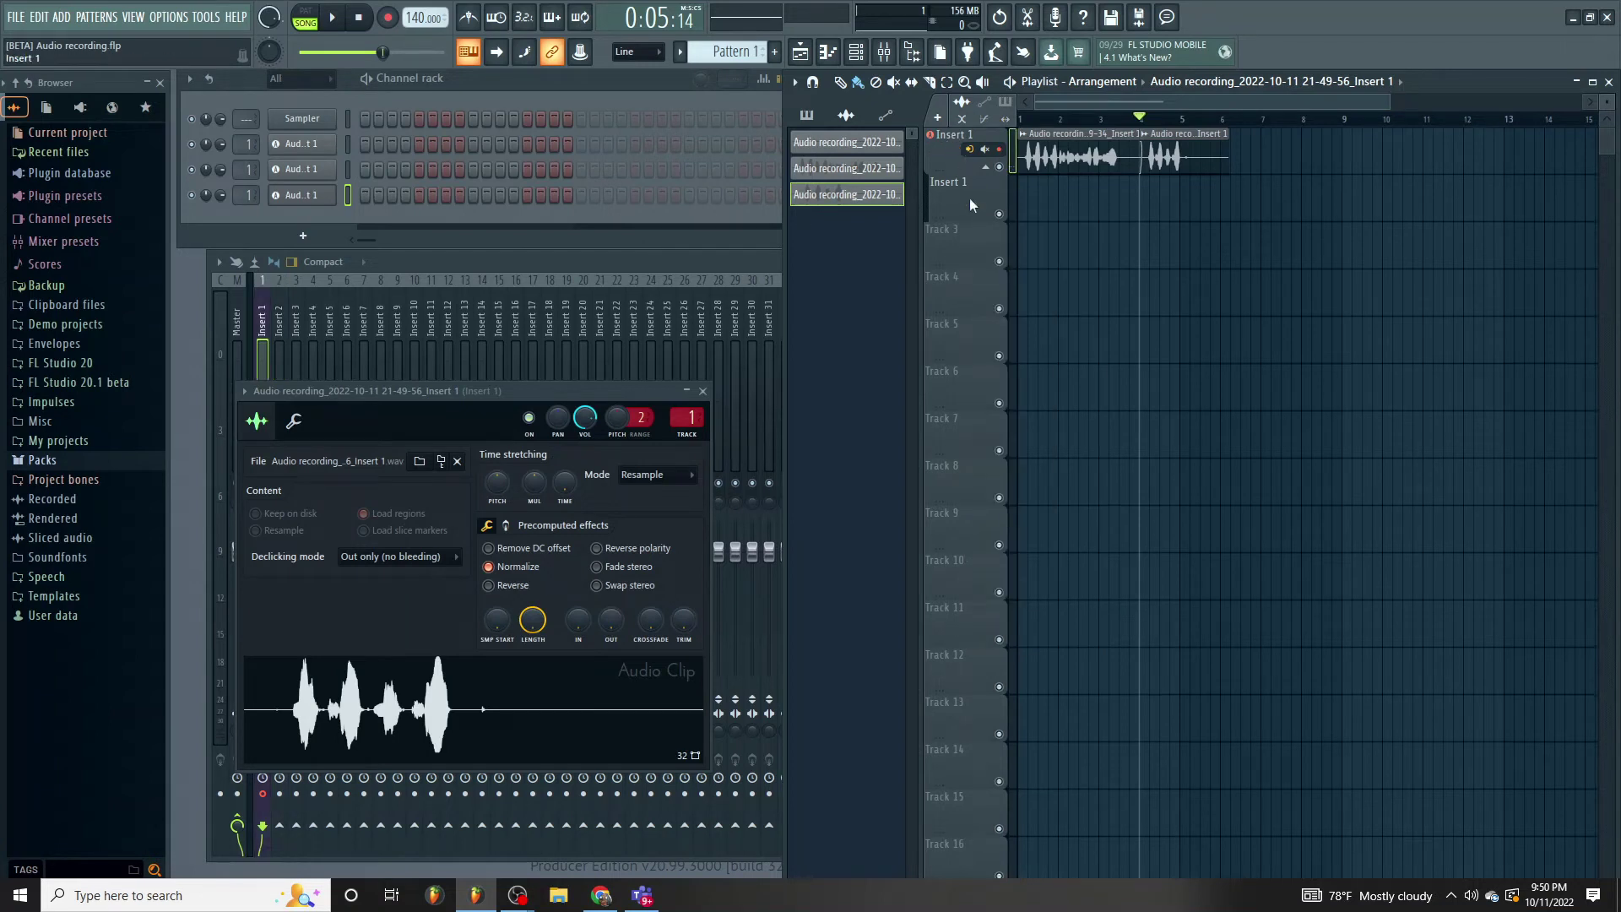
pyautogui.rightClick(971, 228)
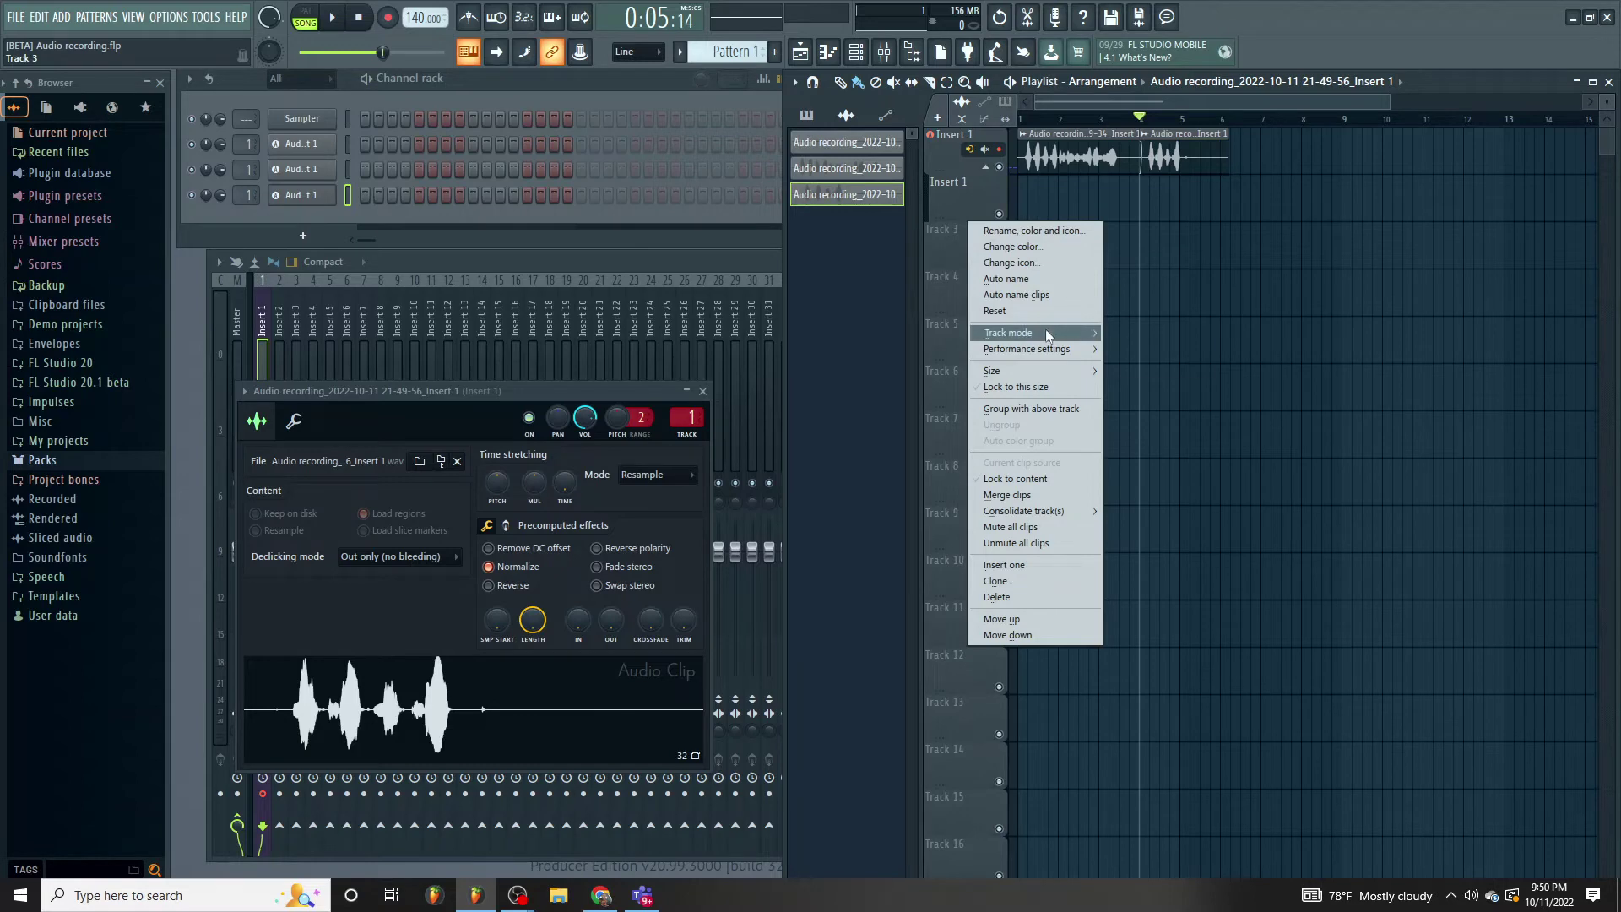
pyautogui.moveTo(1048, 334)
pyautogui.moveTo(1149, 348)
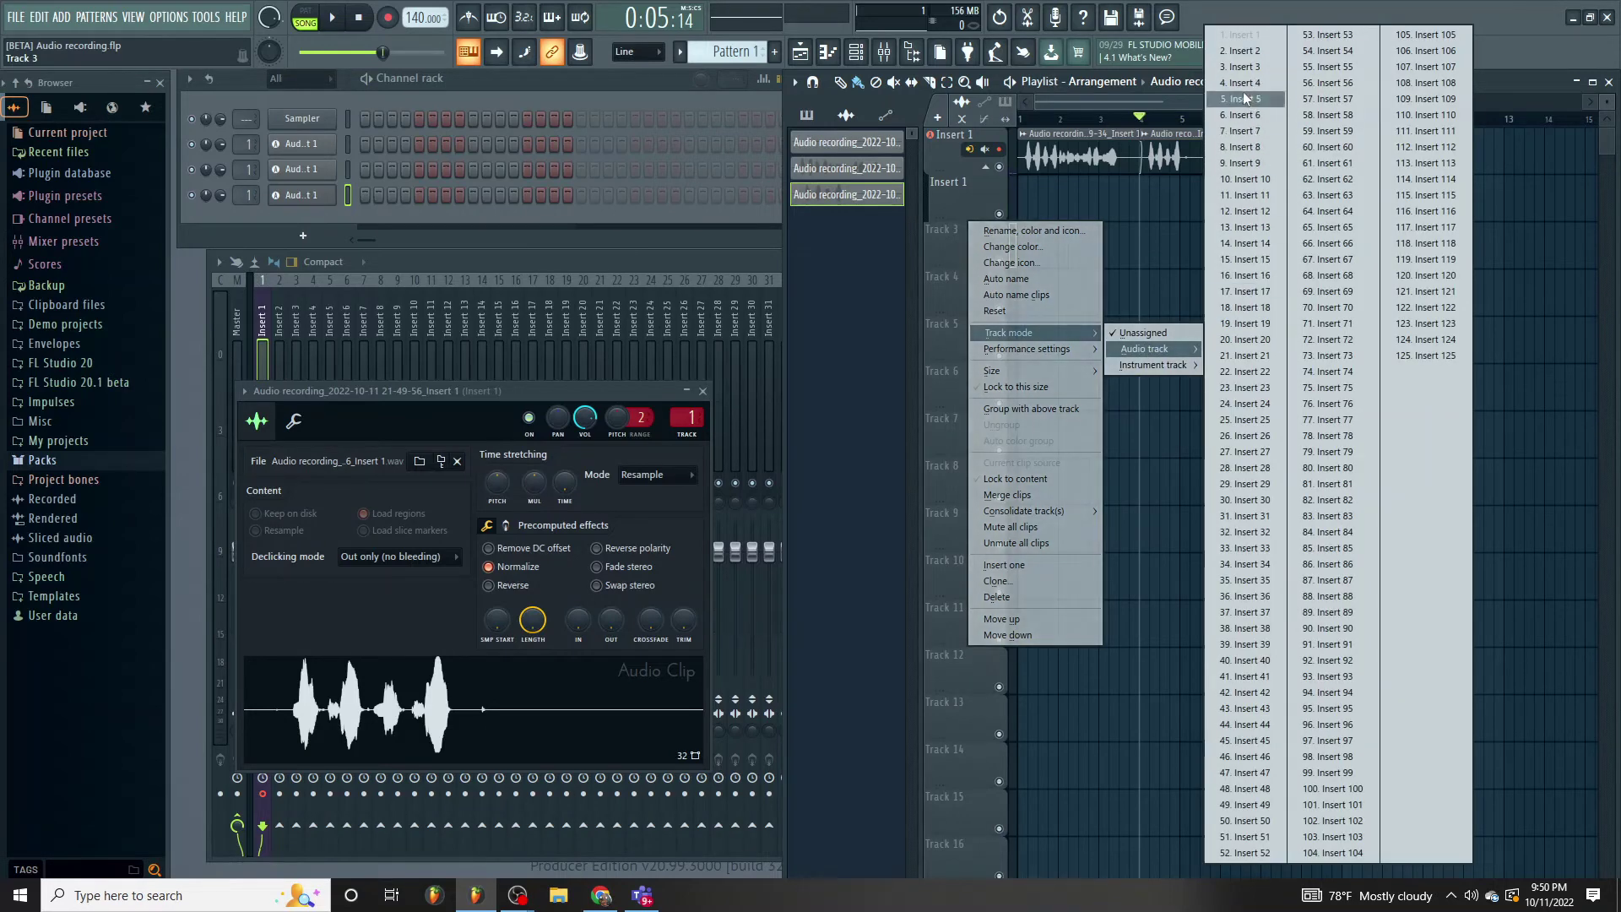
pyautogui.click(1243, 51)
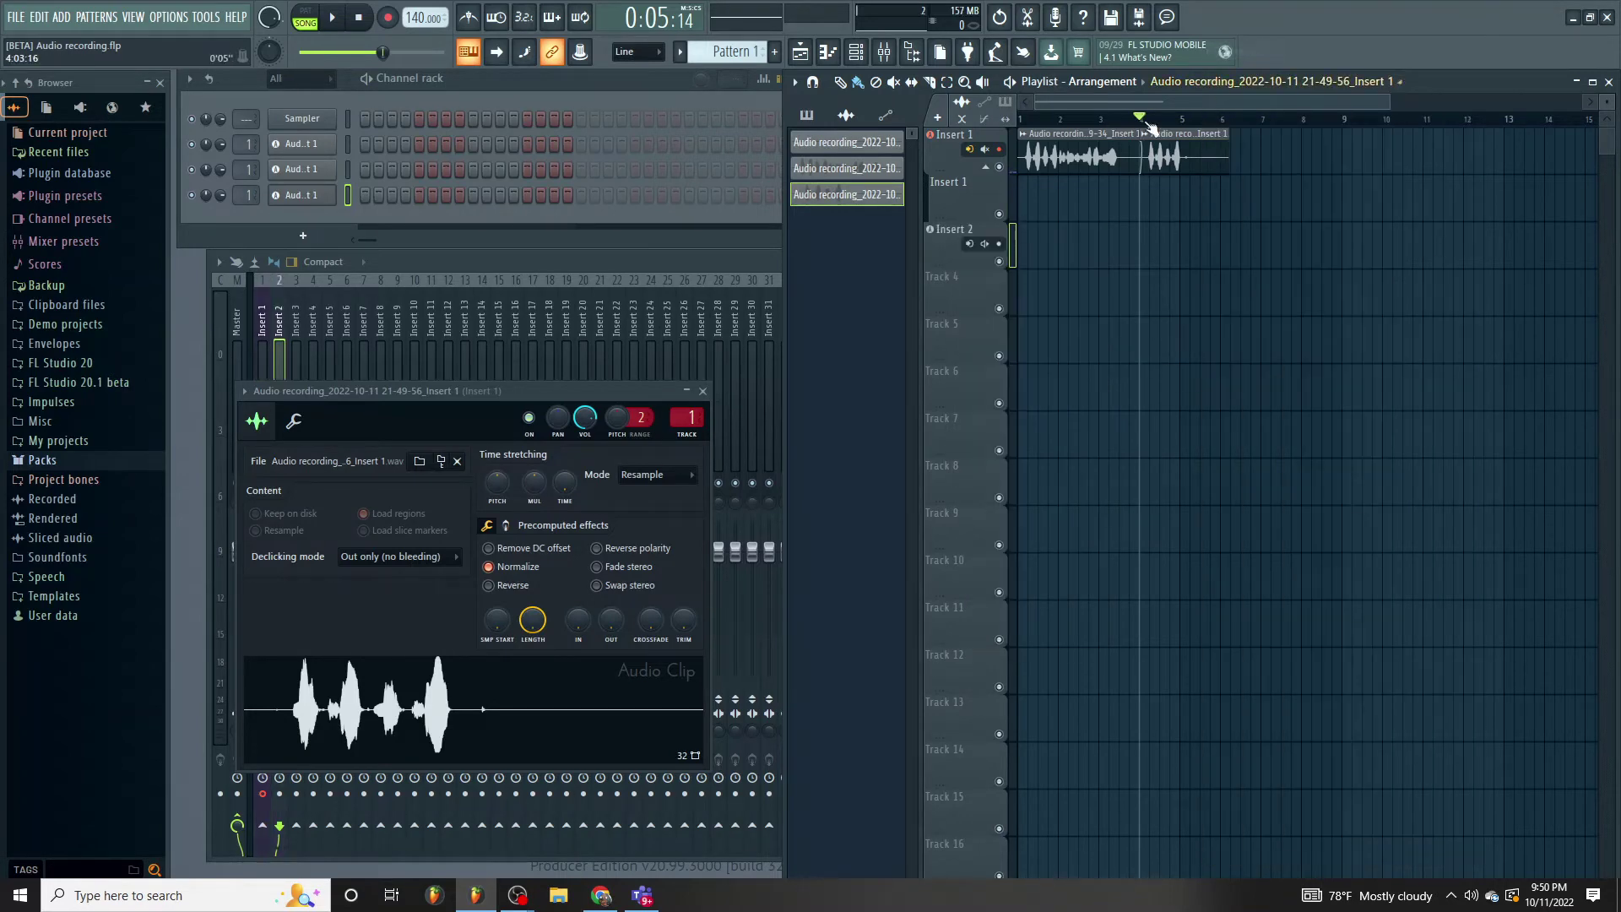
pyautogui.click(997, 245)
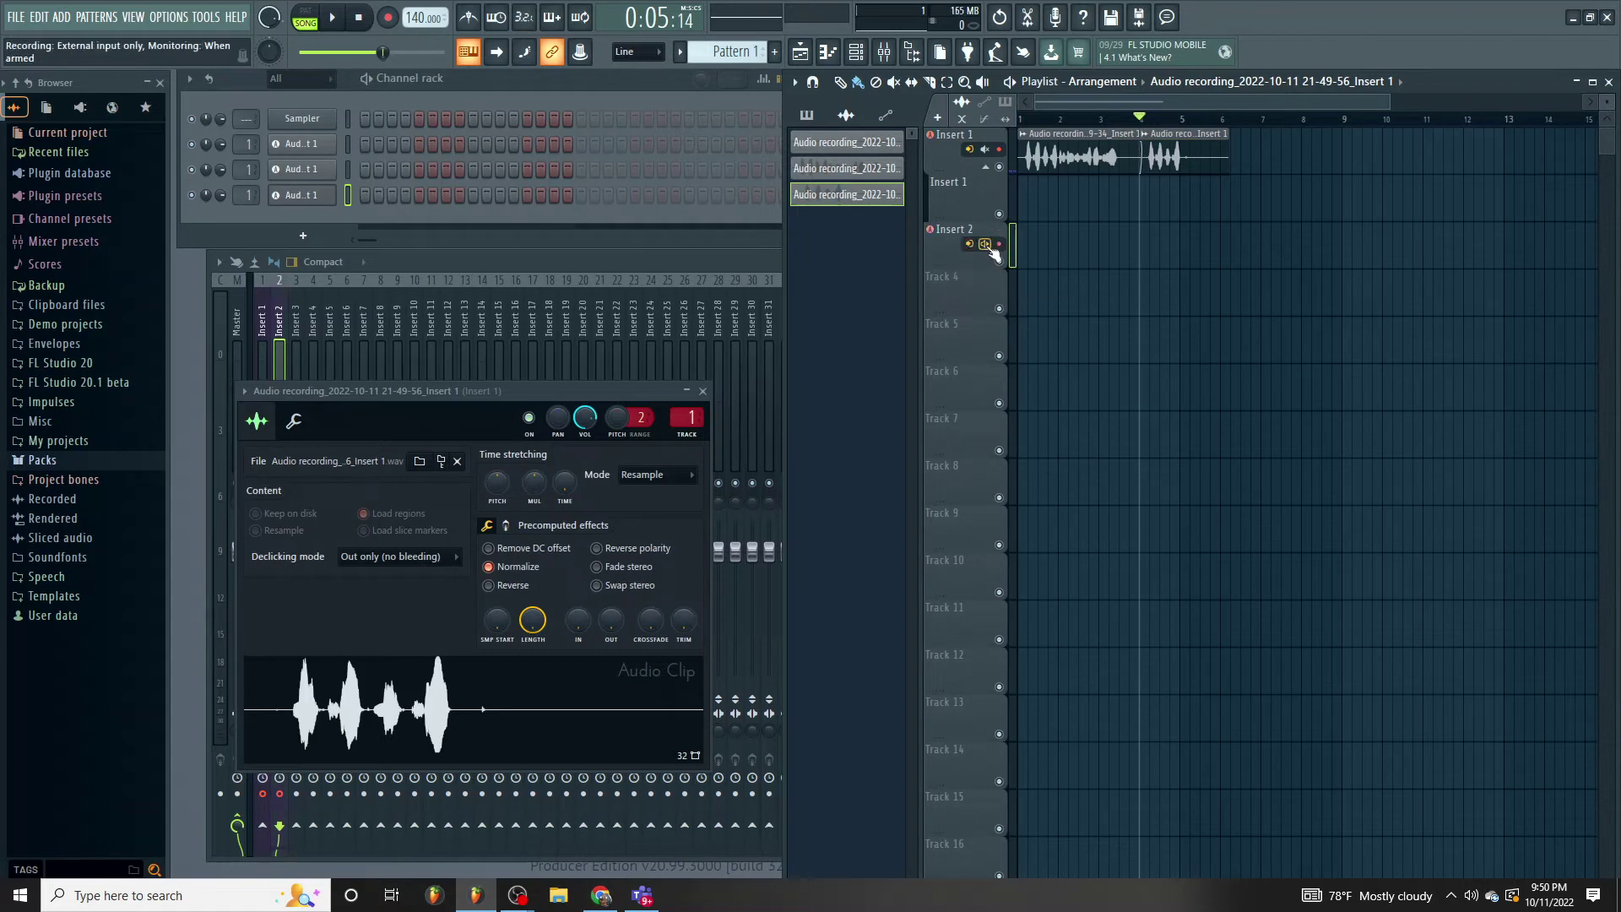
pyautogui.rightClick(996, 250)
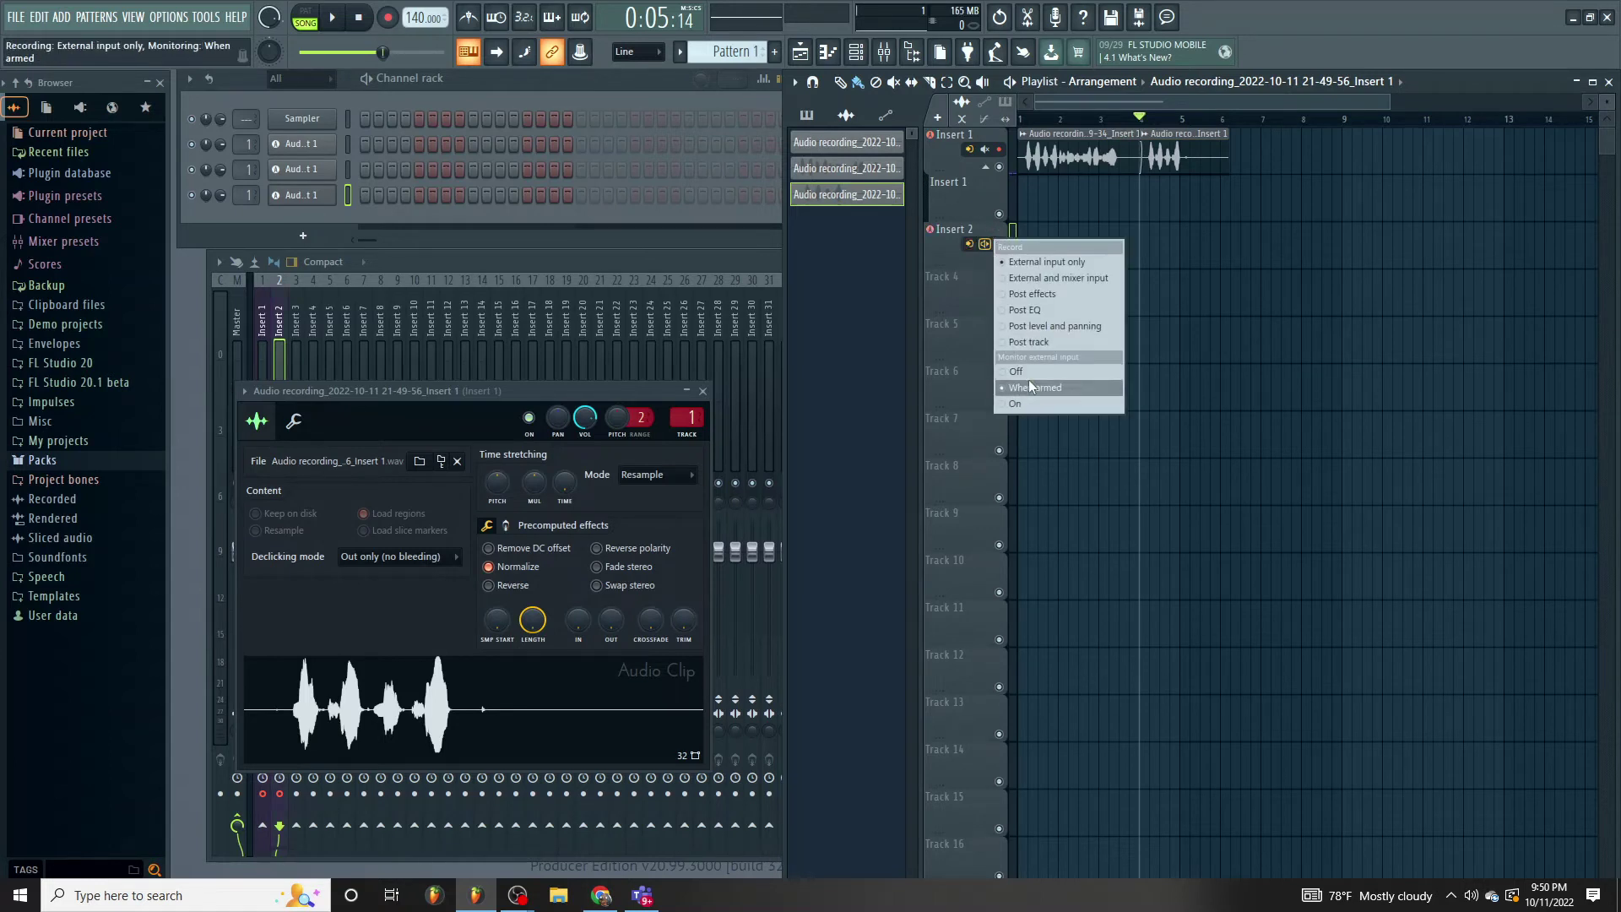
# Rename the Insert 2 track to Chorus.
pyautogui.rightClick(942, 230)
pyautogui.click(994, 234)
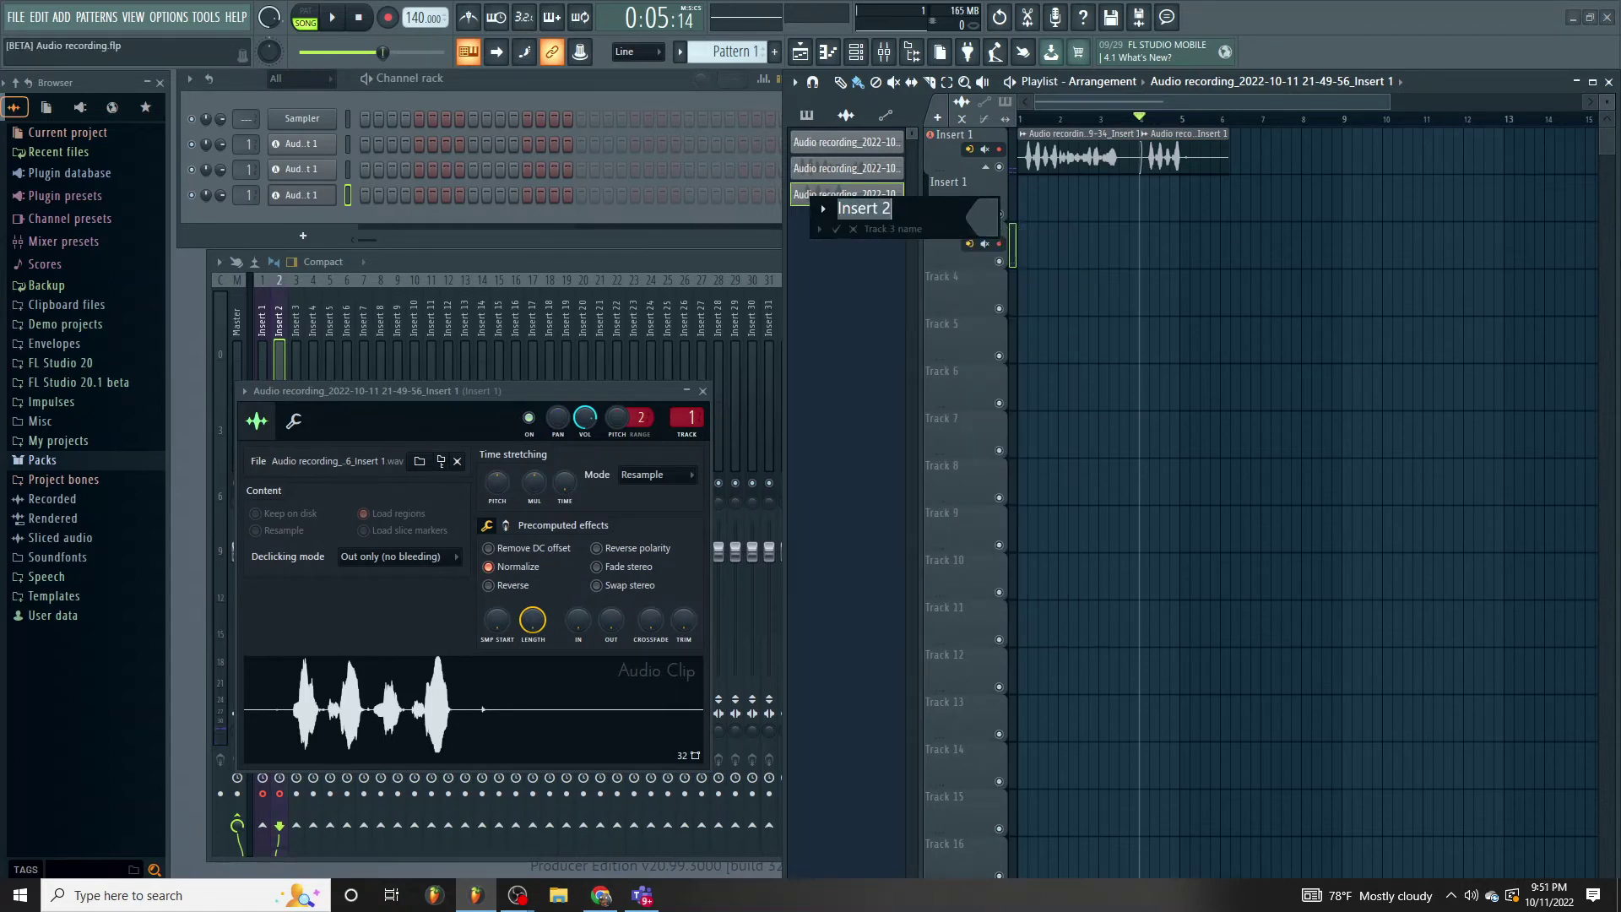
pyautogui.write('X')
pyautogui.press('Return')
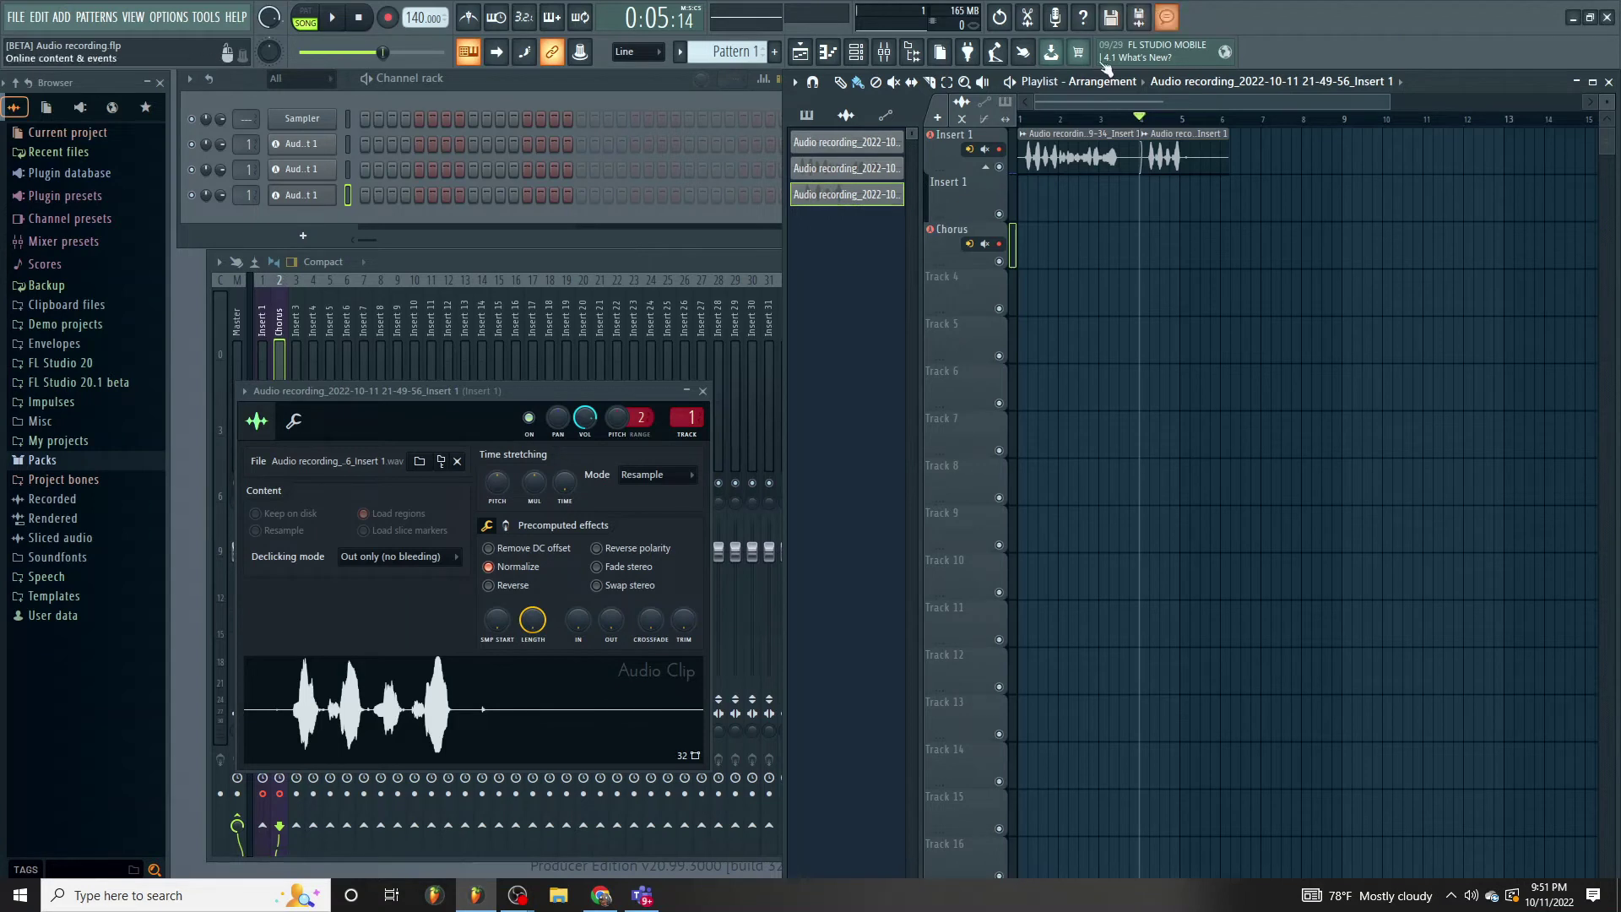
# Rename the Insert 1 track to Verses.
pyautogui.rightClick(953, 134)
pyautogui.click(979, 139)
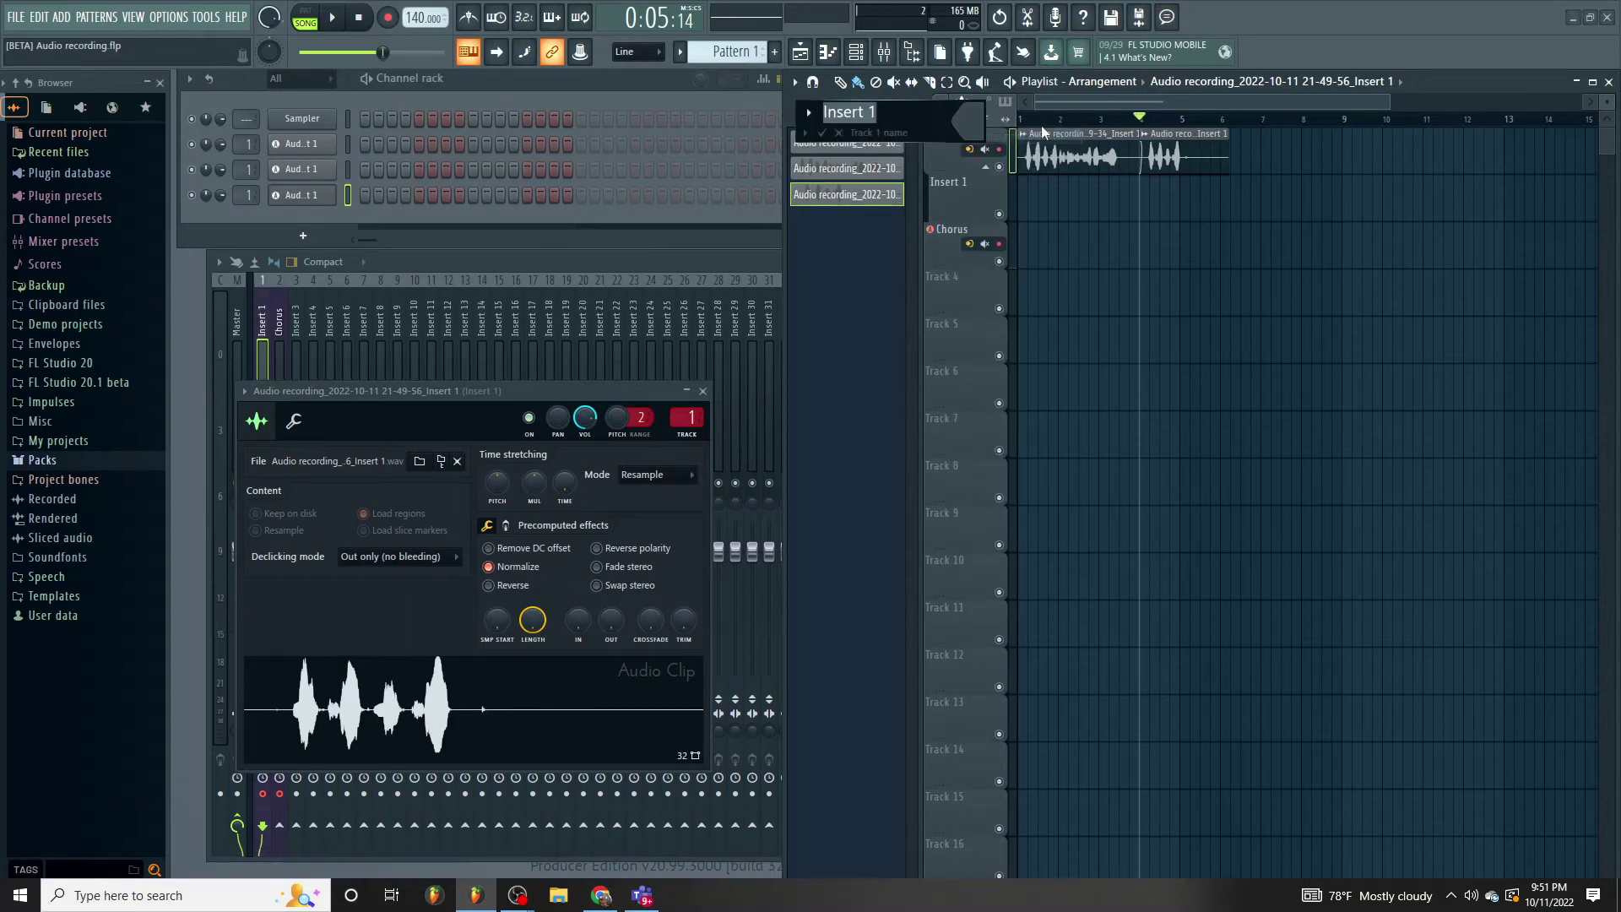
pyautogui.write('Ver')
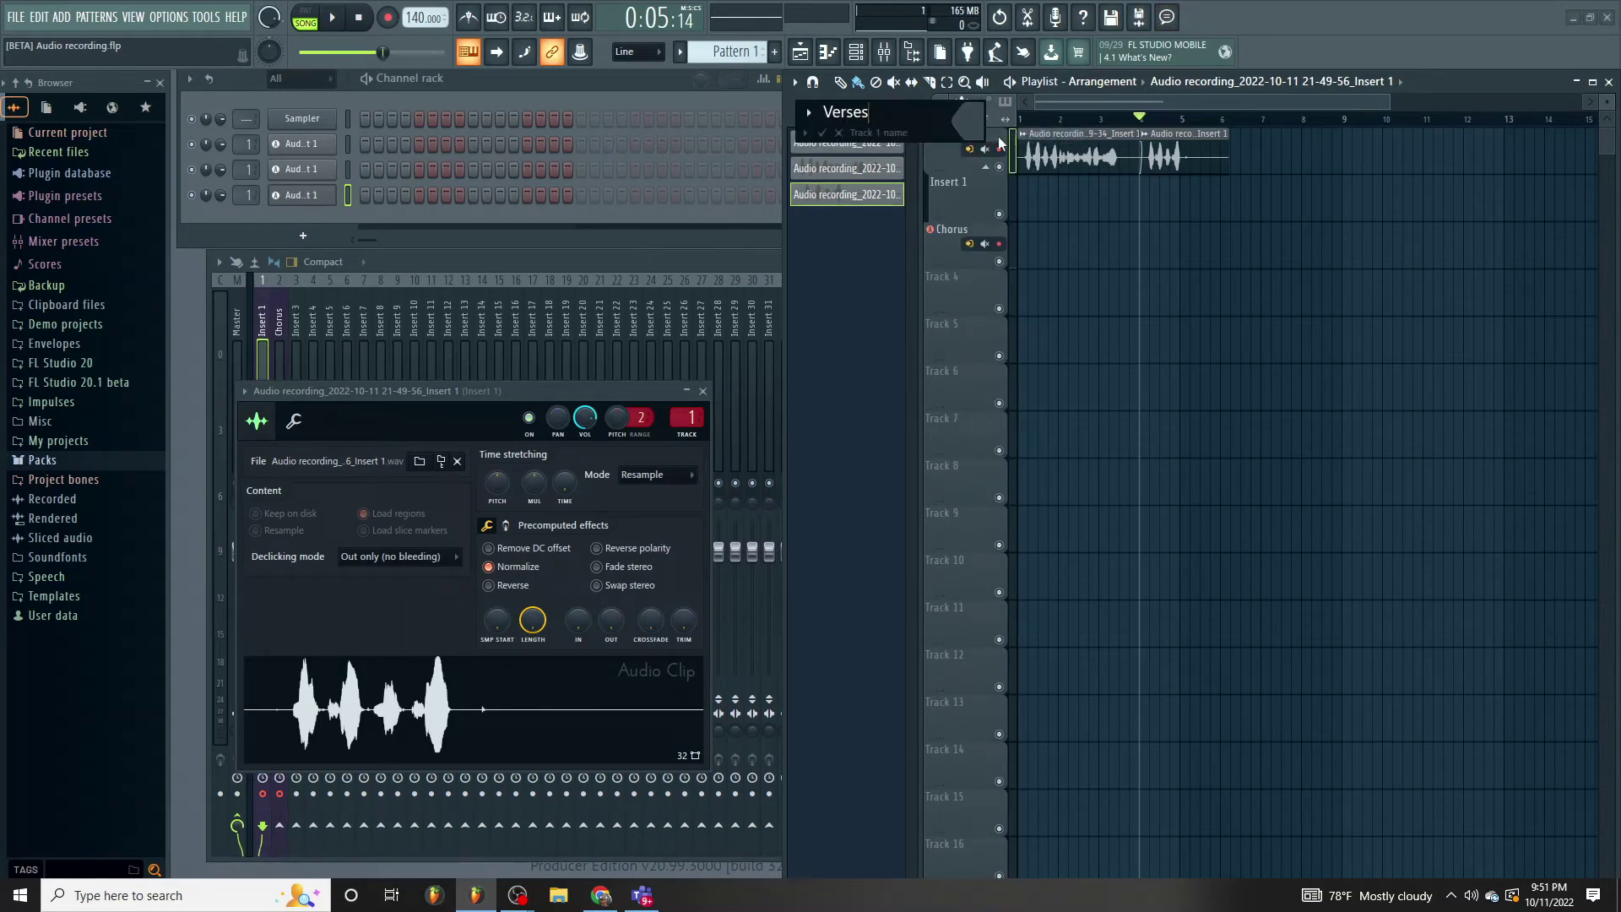
pyautogui.write('ses')
pyautogui.press('Return')
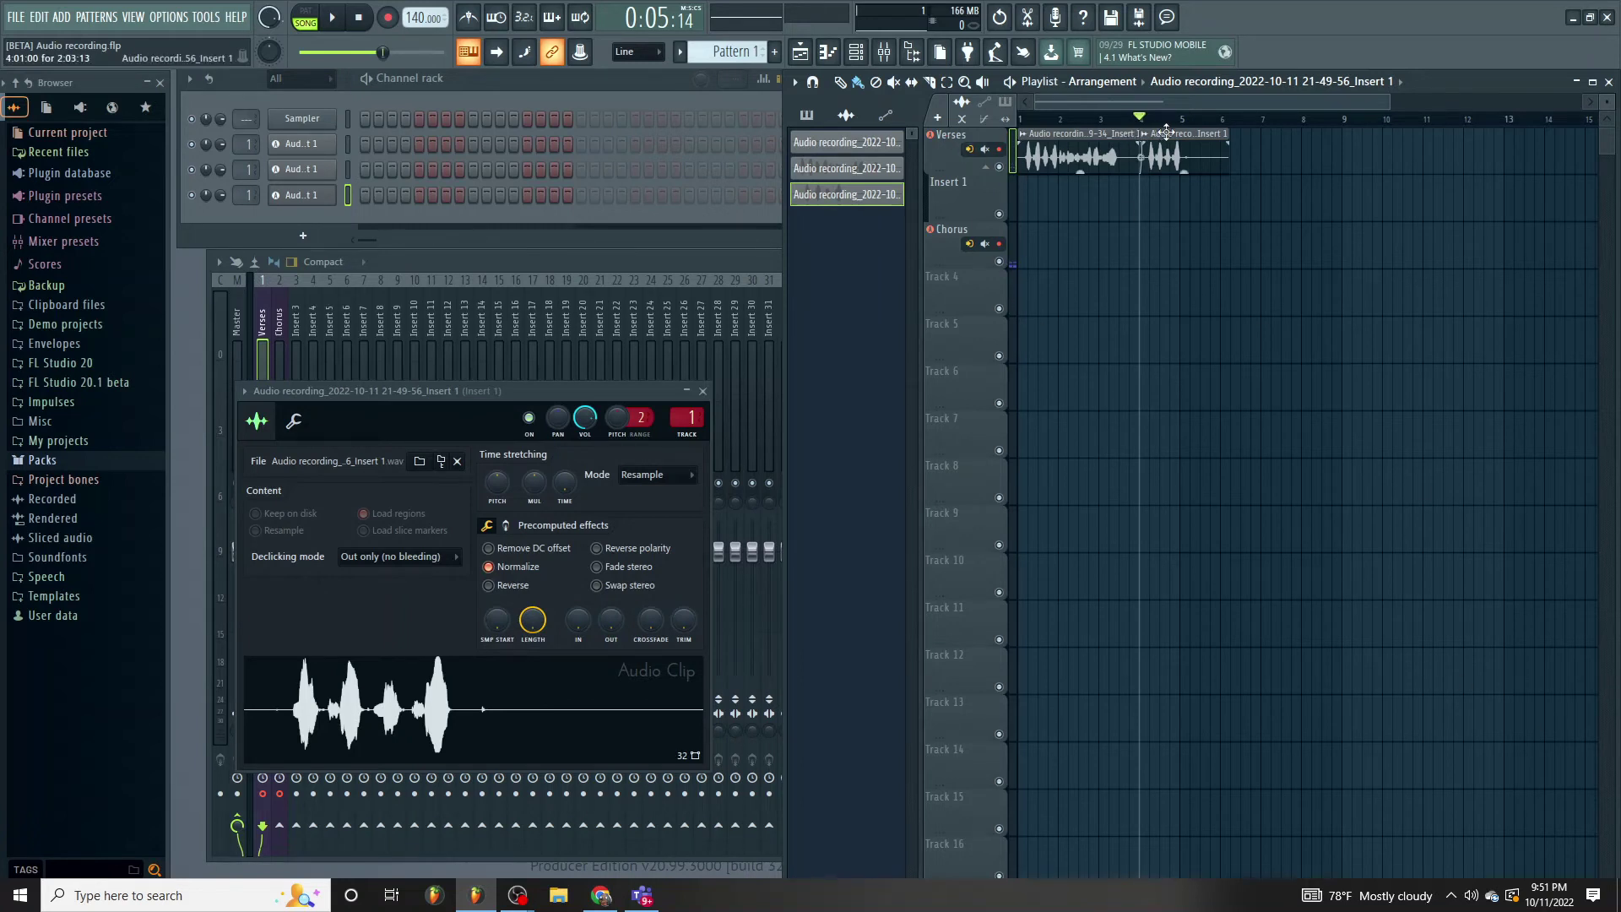
# Shorten the end of the second Verses clip and preview playback from bar 5.
pyautogui.moveTo(1227, 133); pyautogui.dragTo(1208, 135)
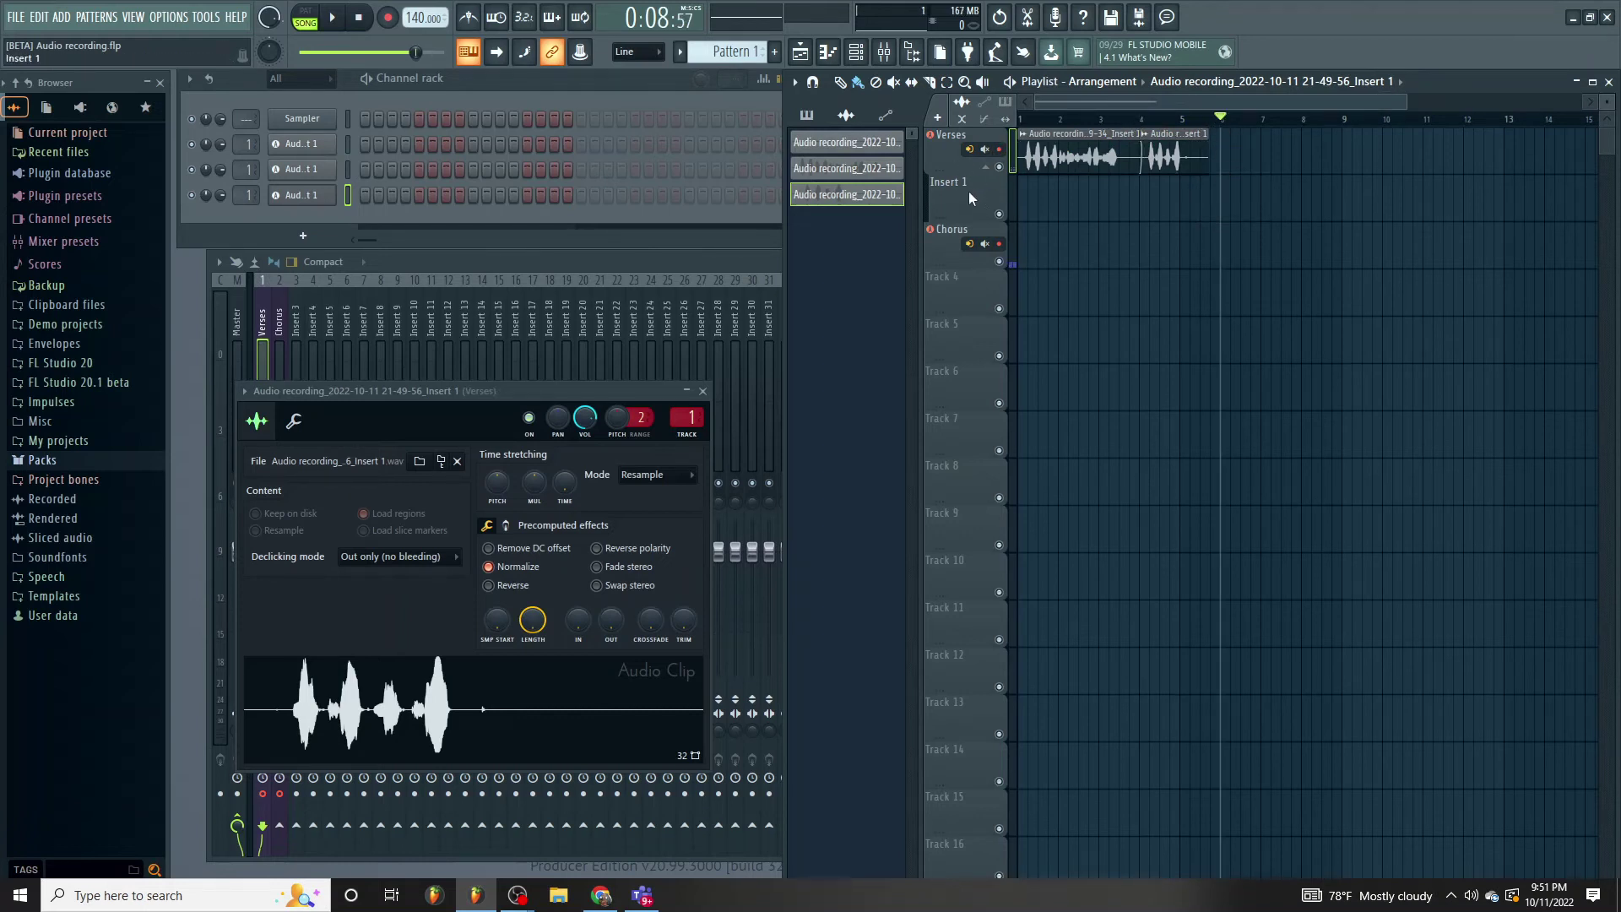
pyautogui.click(1170, 118)
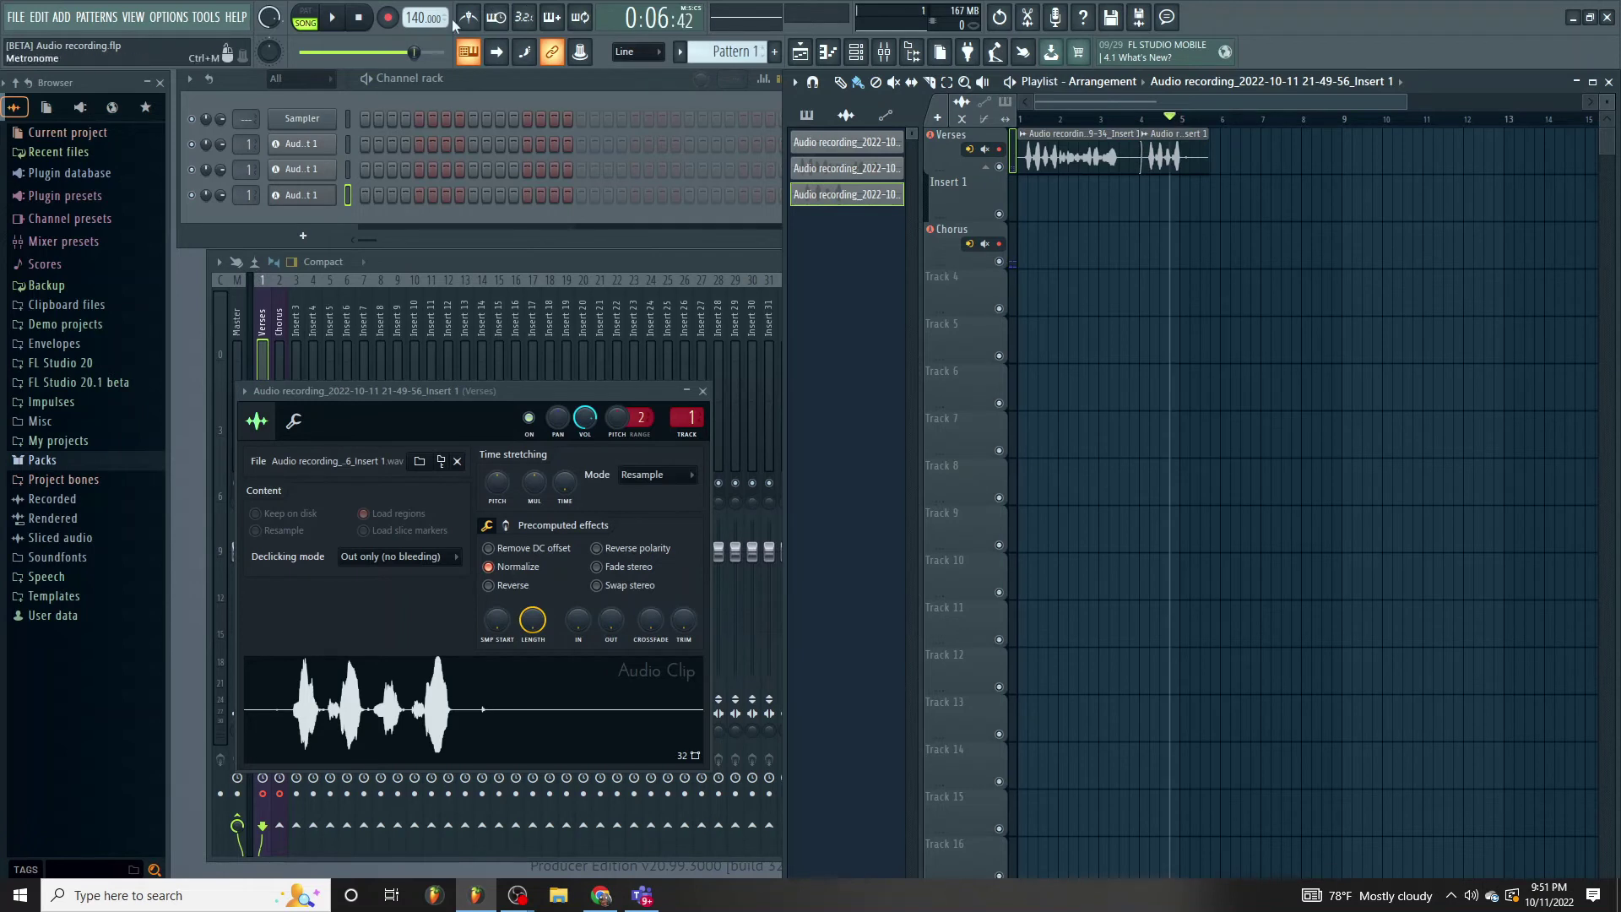
pyautogui.press('space')
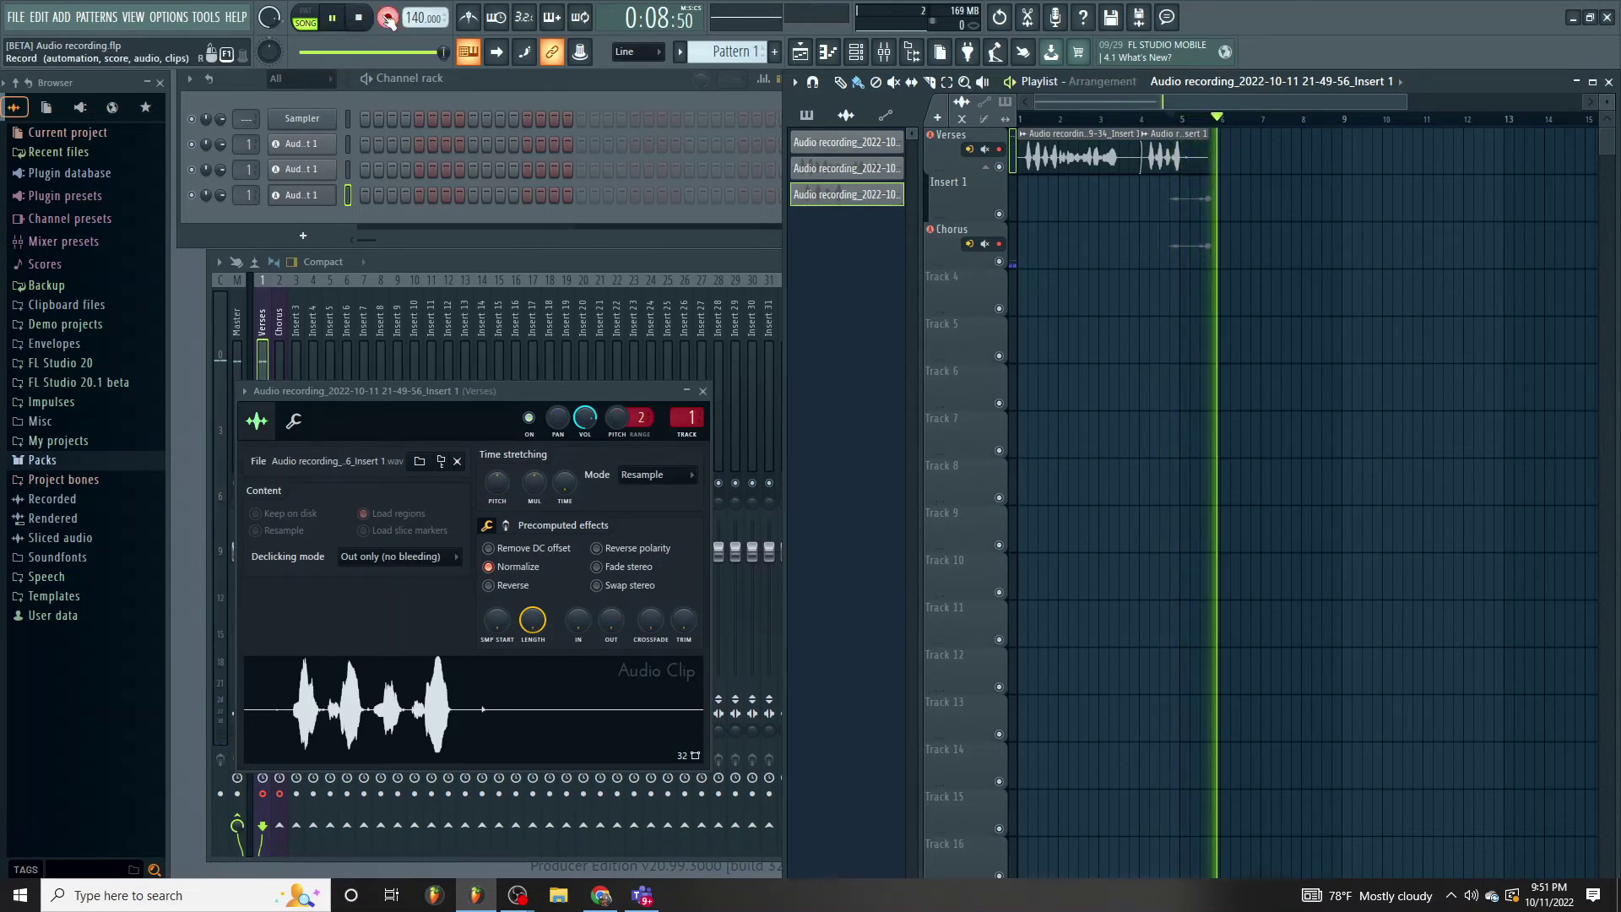
pyautogui.press('space')
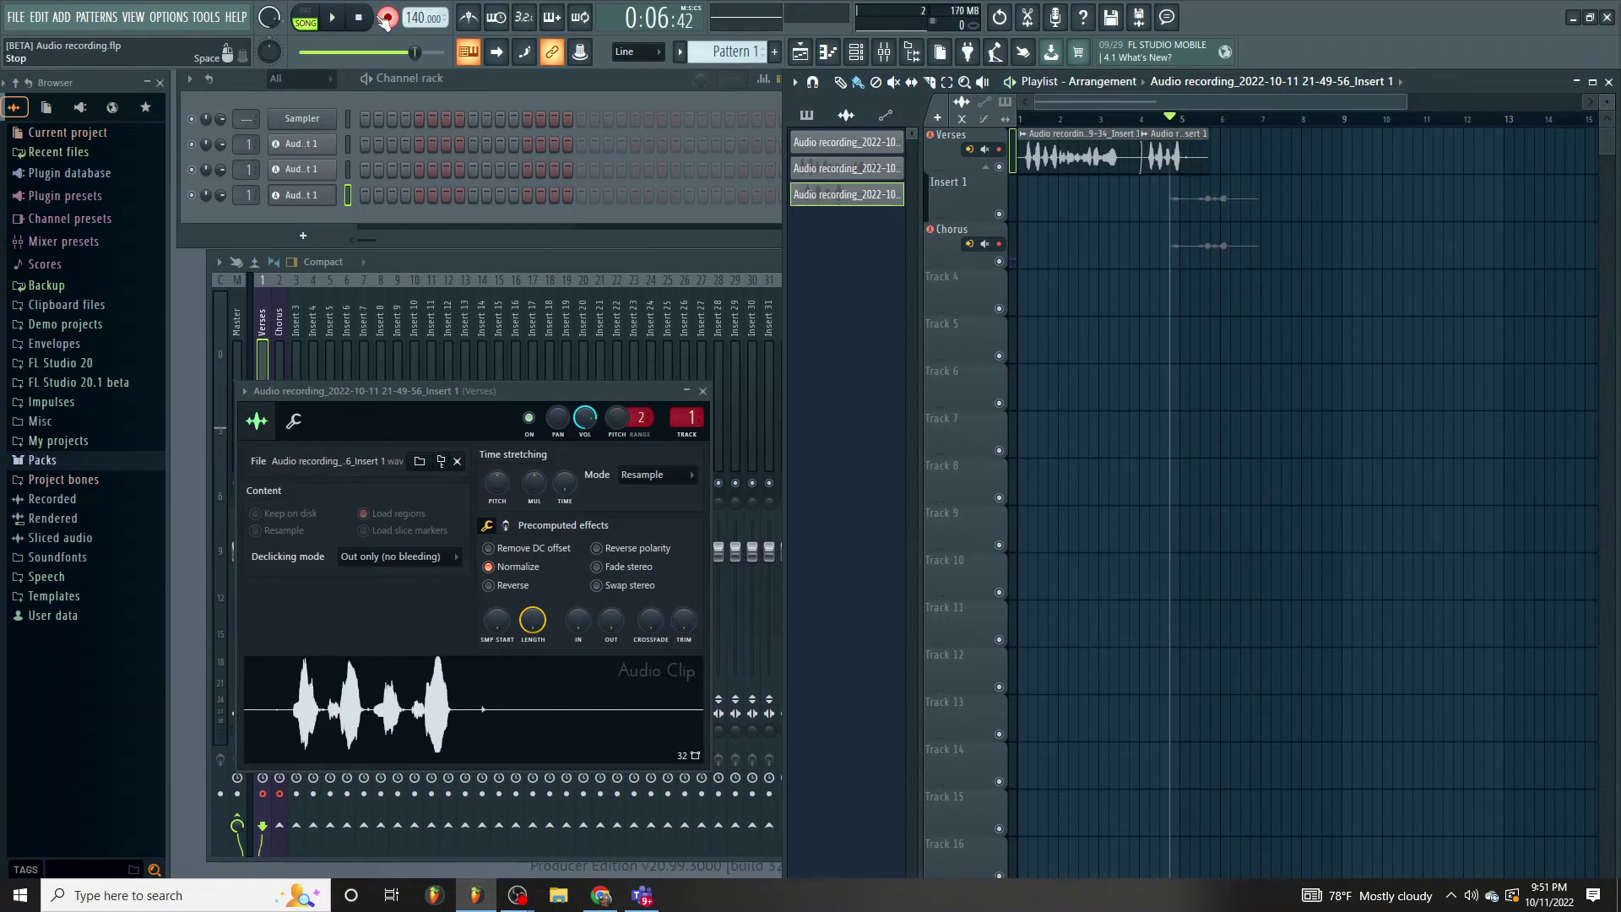
# Disarm Chorus, delete the test takes at bar 5, and start recording near bar 6.
pyautogui.click(999, 244)
pyautogui.click(1175, 229)
pyautogui.click(1199, 338)
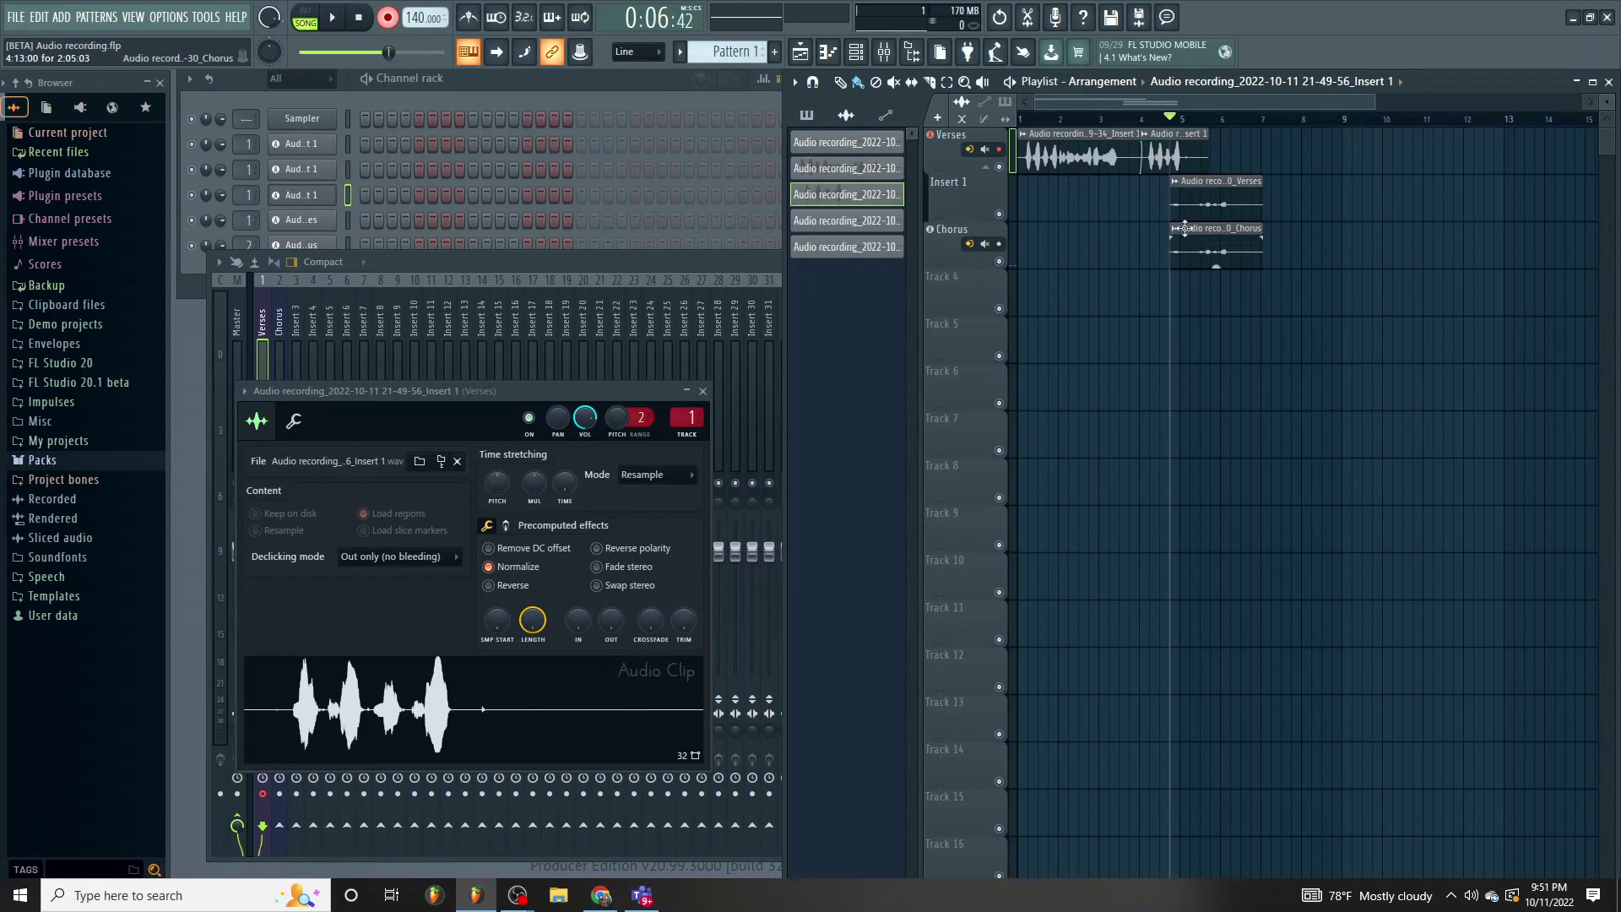
pyautogui.rightClick(1213, 185)
pyautogui.click(1231, 119)
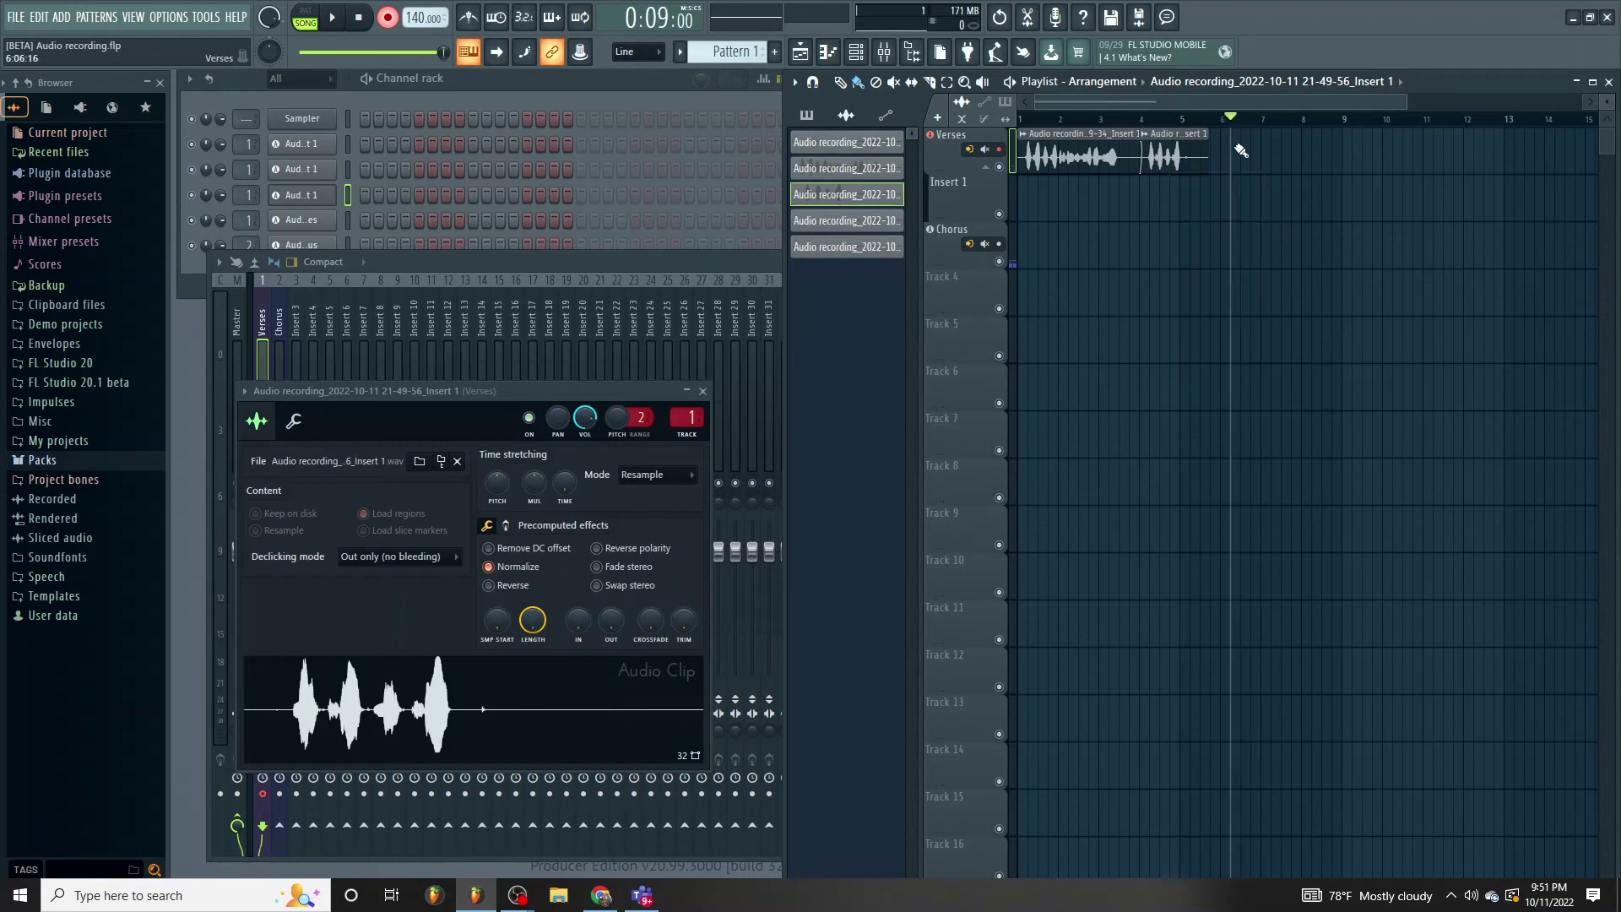
pyautogui.click(332, 26)
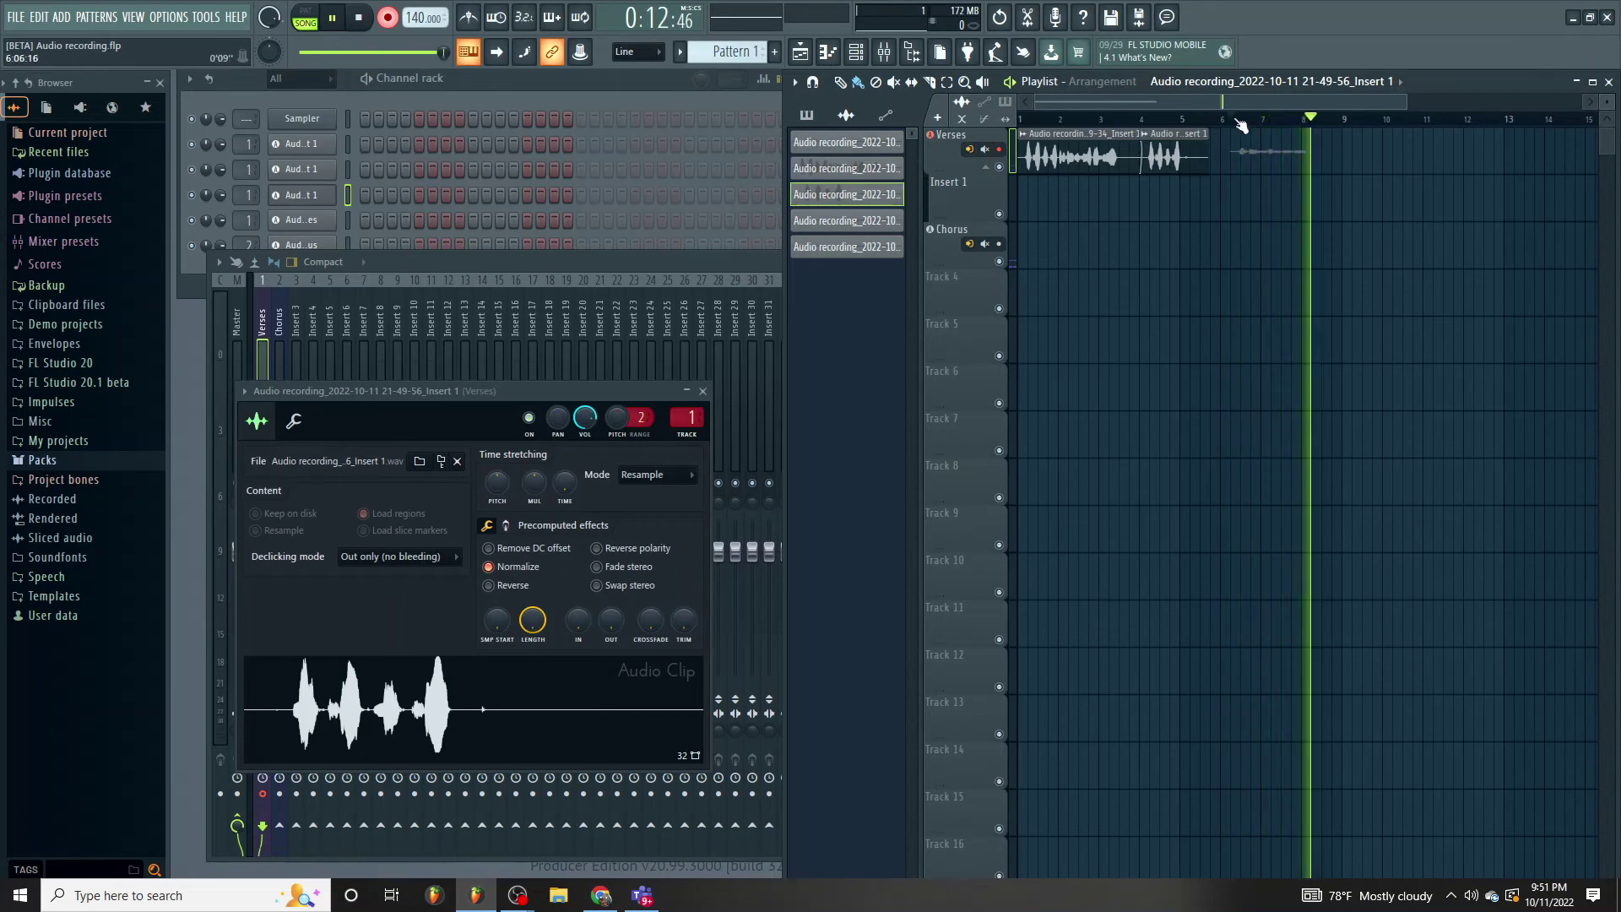
# Stop recording to keep the new take on the Verses track near bar 6.
pyautogui.click(359, 18)
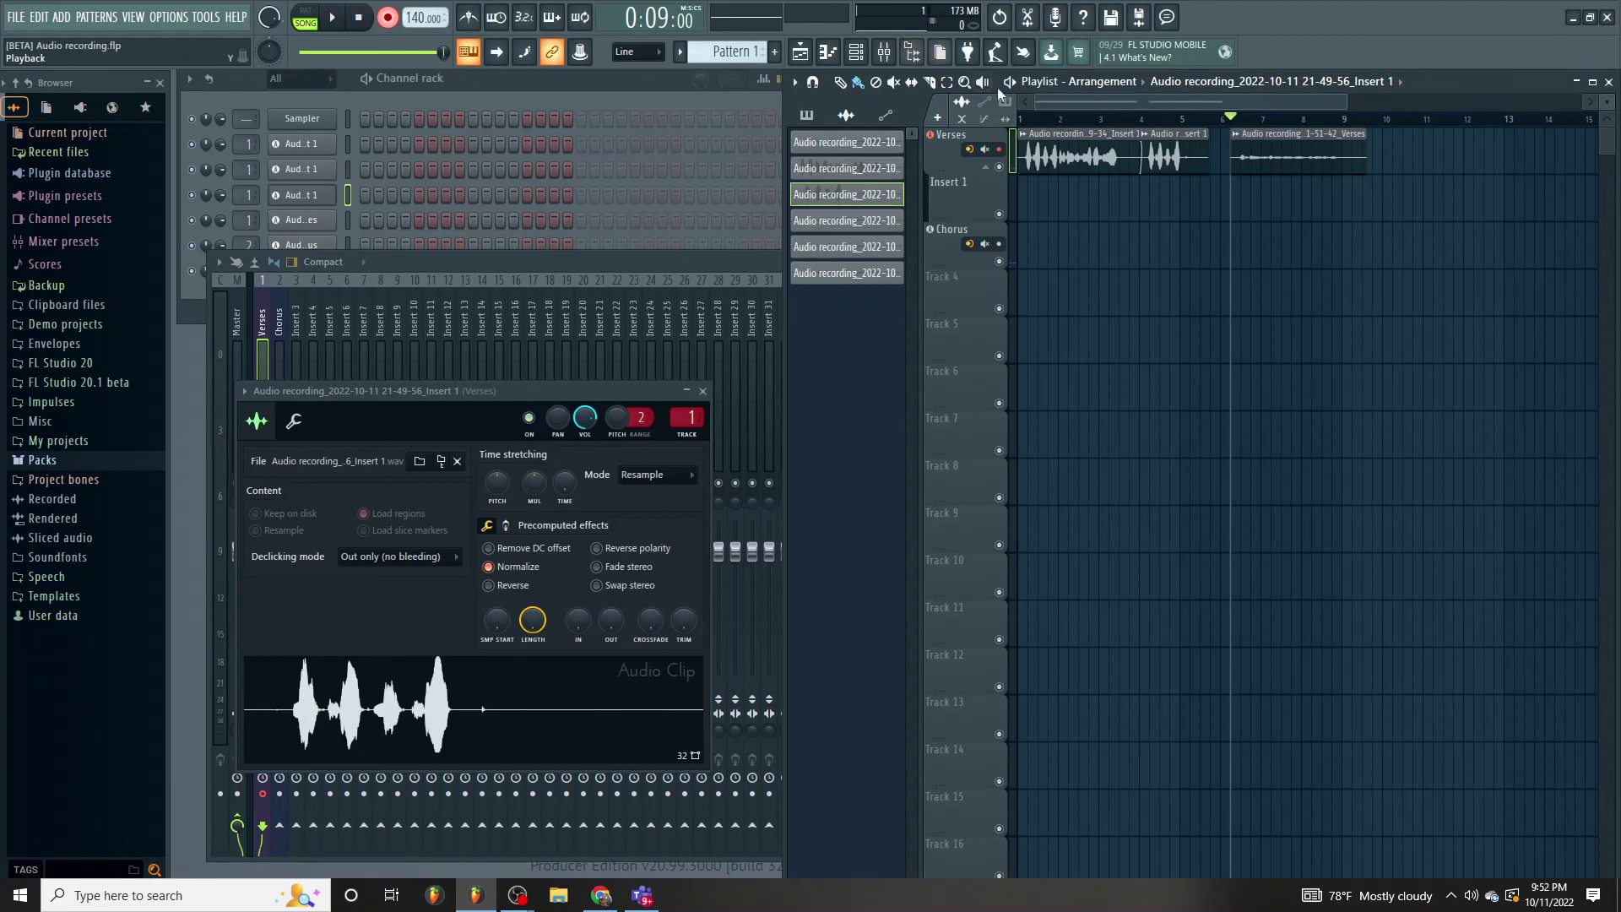
# Tick Normalize in the Audio Clip settings of the third Verses take.
pyautogui.doubleClick(1090, 144)
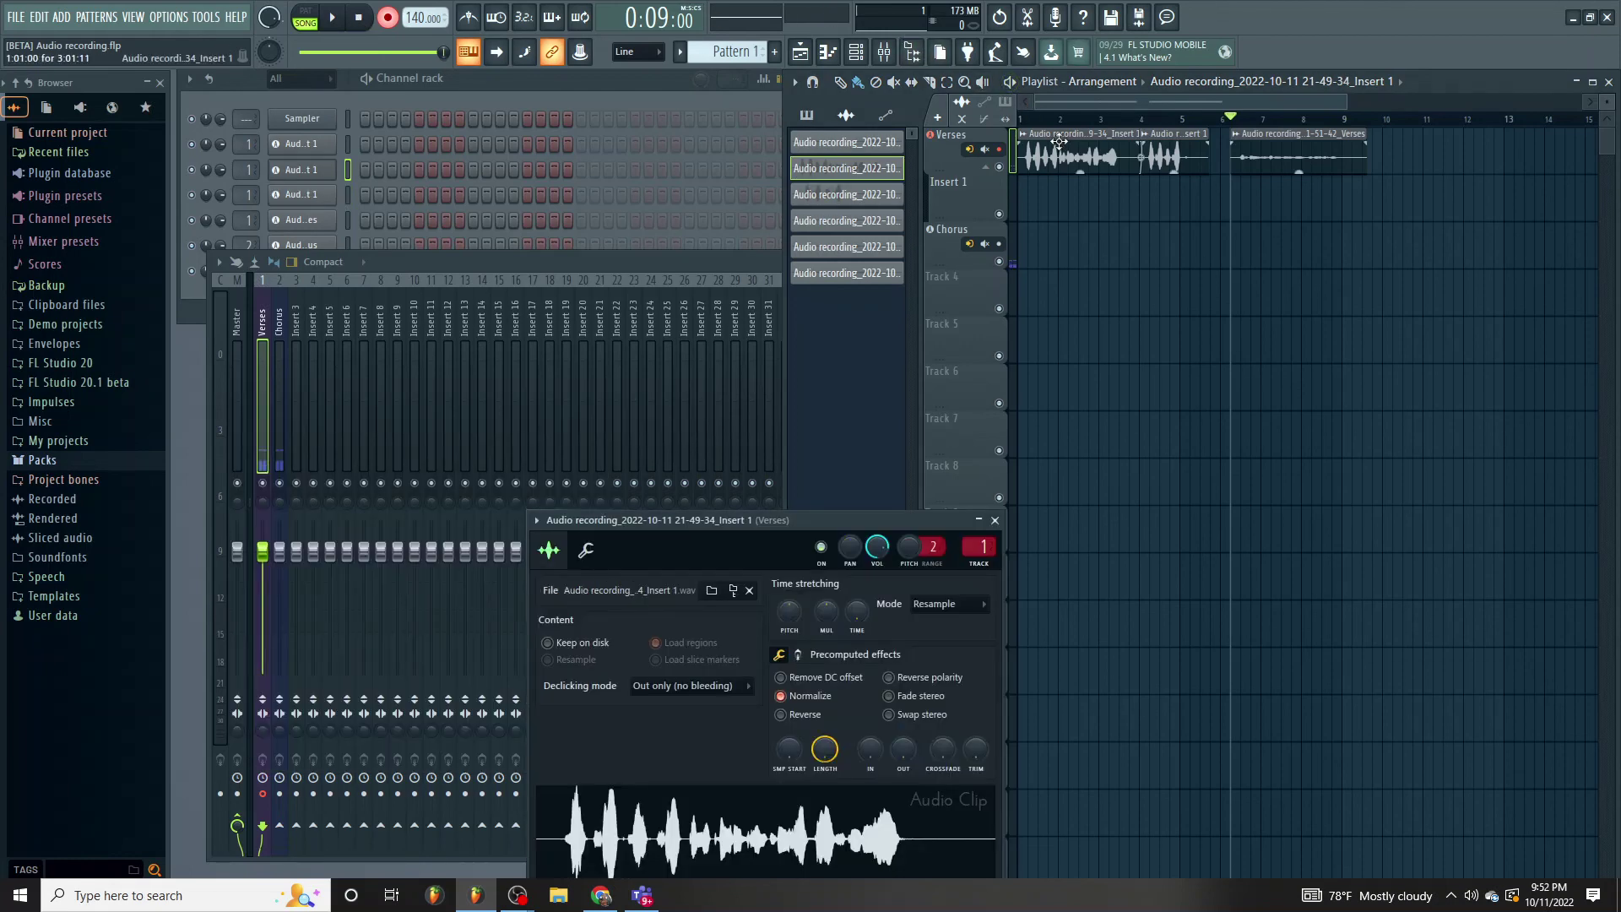
pyautogui.doubleClick(1255, 152)
pyautogui.click(354, 381)
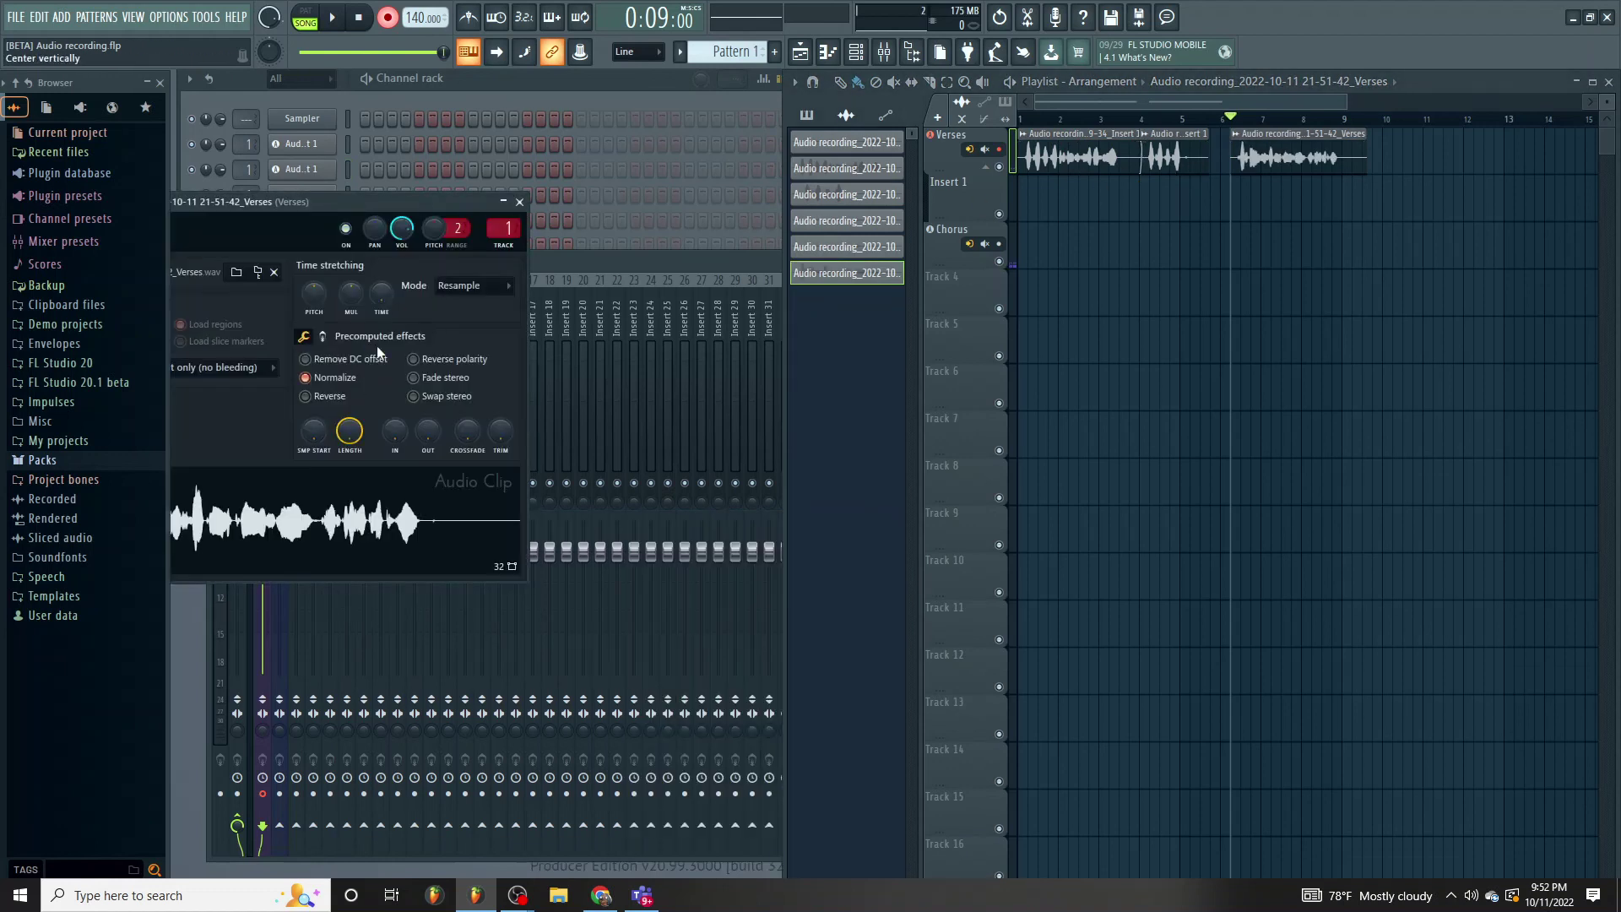
pyautogui.moveTo(1291, 146)
pyautogui.mouseDown()
pyautogui.moveTo(1301, 193)
pyautogui.moveTo(1280, 144)
pyautogui.mouseUp()
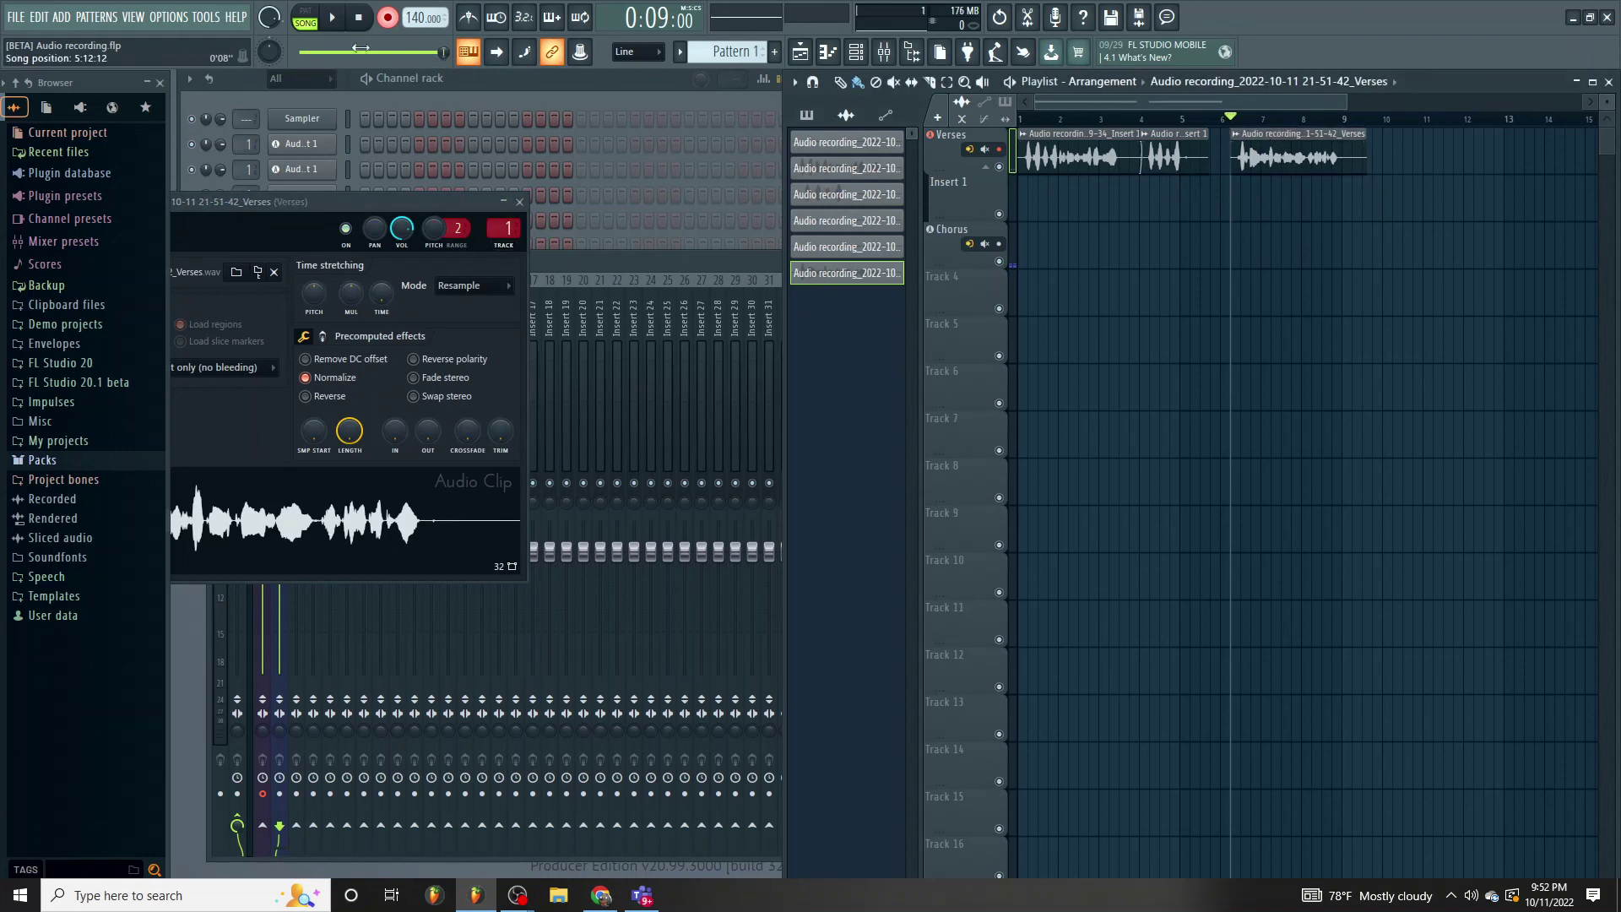
pyautogui.moveTo(532, 894)
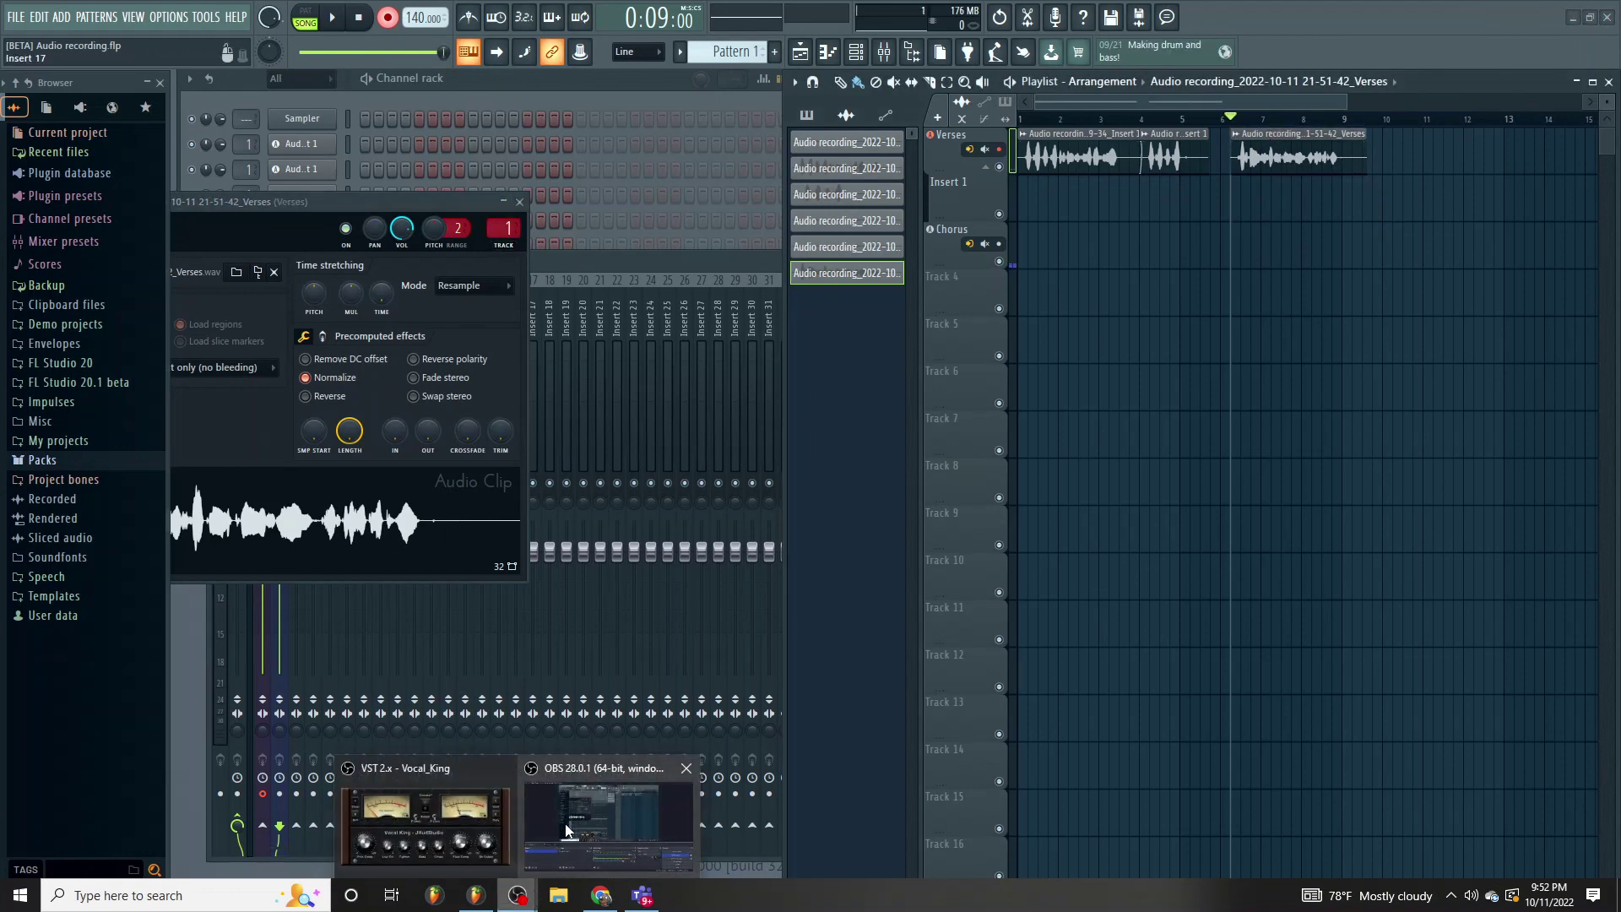